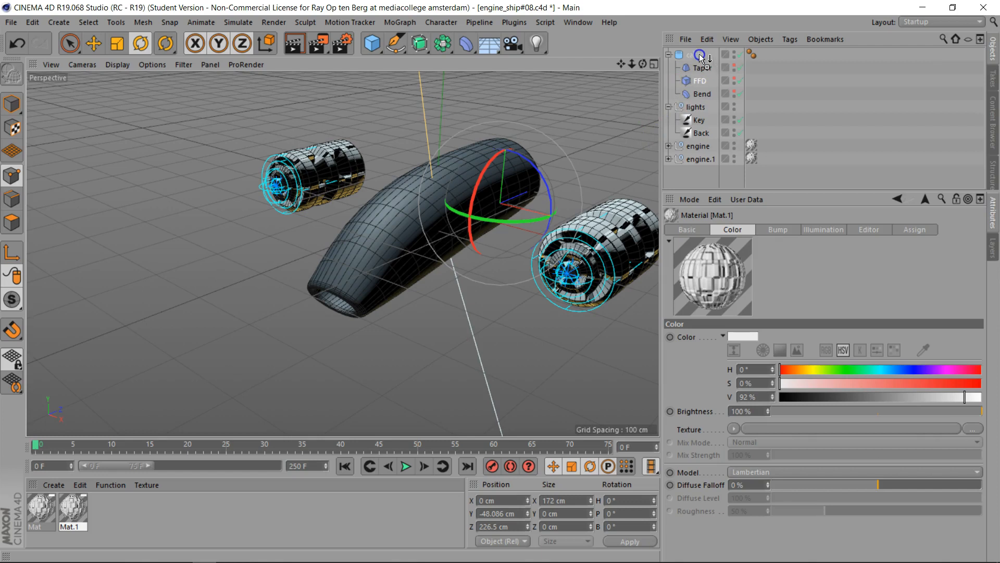
- Render the perspective view to preview the bump material on the cabin
click(295, 43)
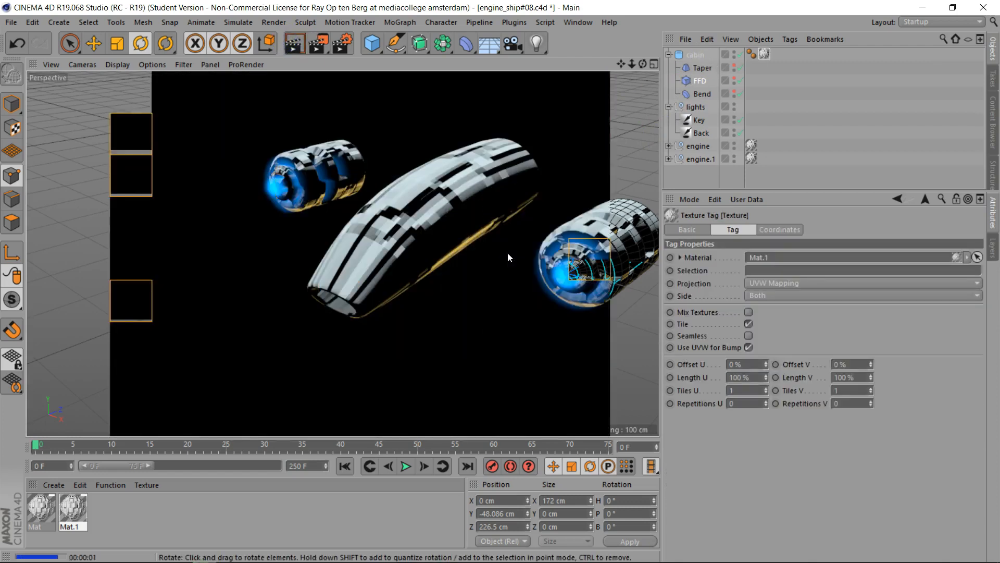
click(511, 149)
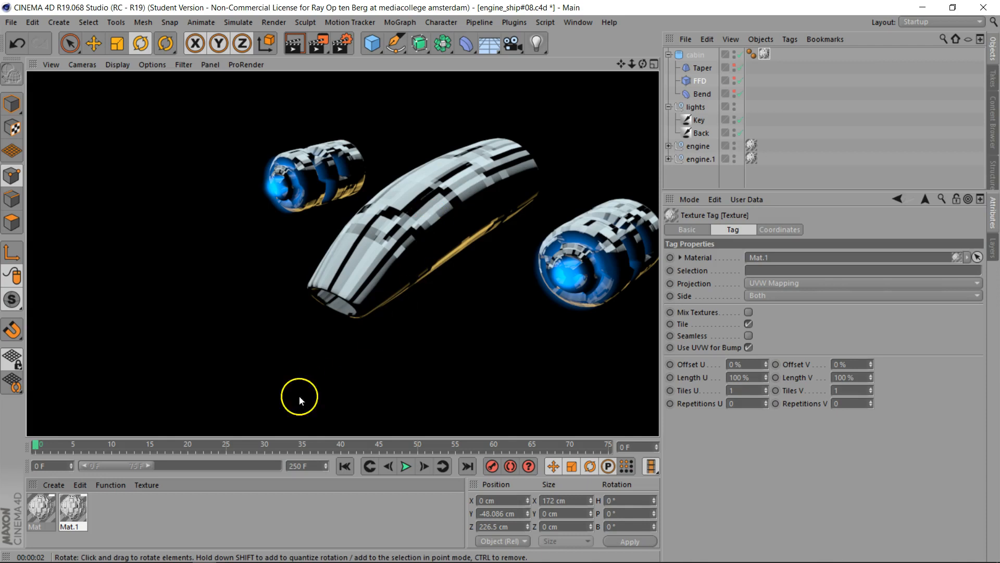
- Clear the bump texture of material Mat.1 and load a new Fusion shader in its place
click(77, 509)
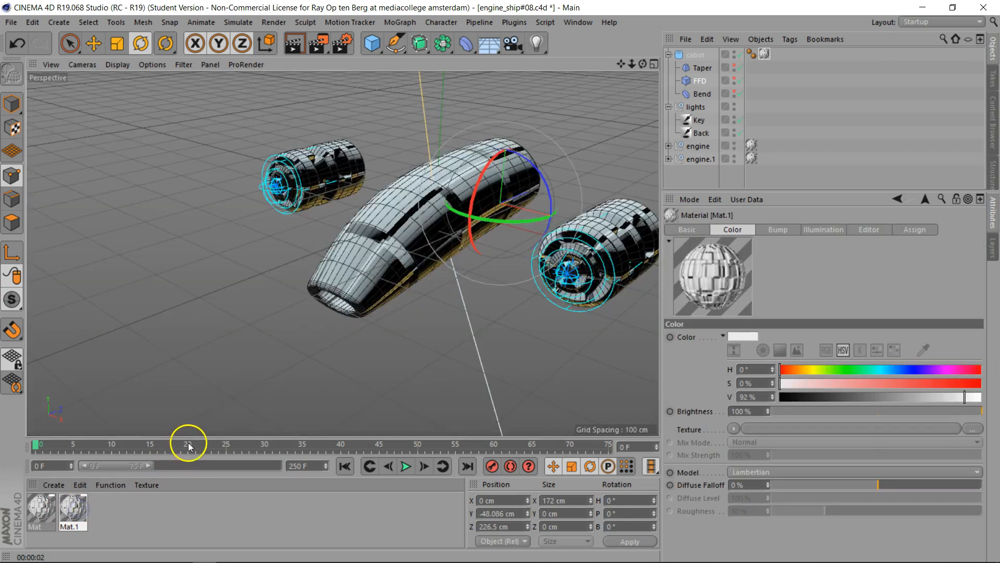
double_click(73, 509)
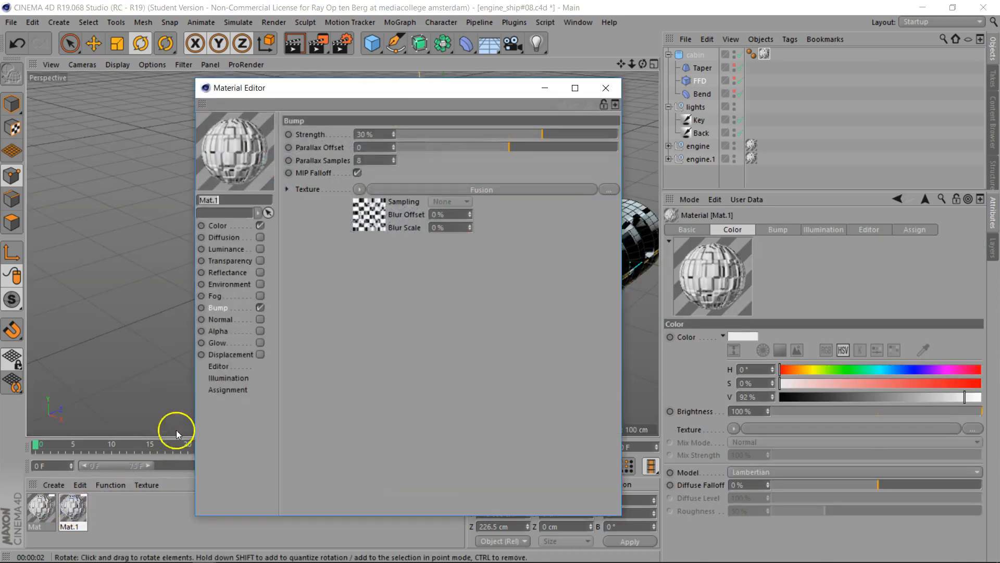
click(359, 190)
mouse_move(393, 294)
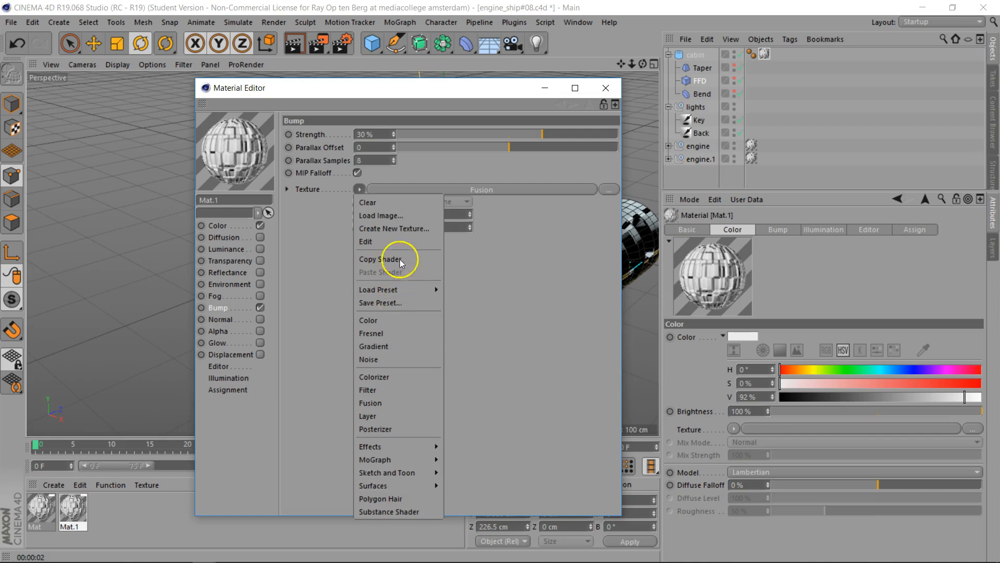
click(400, 203)
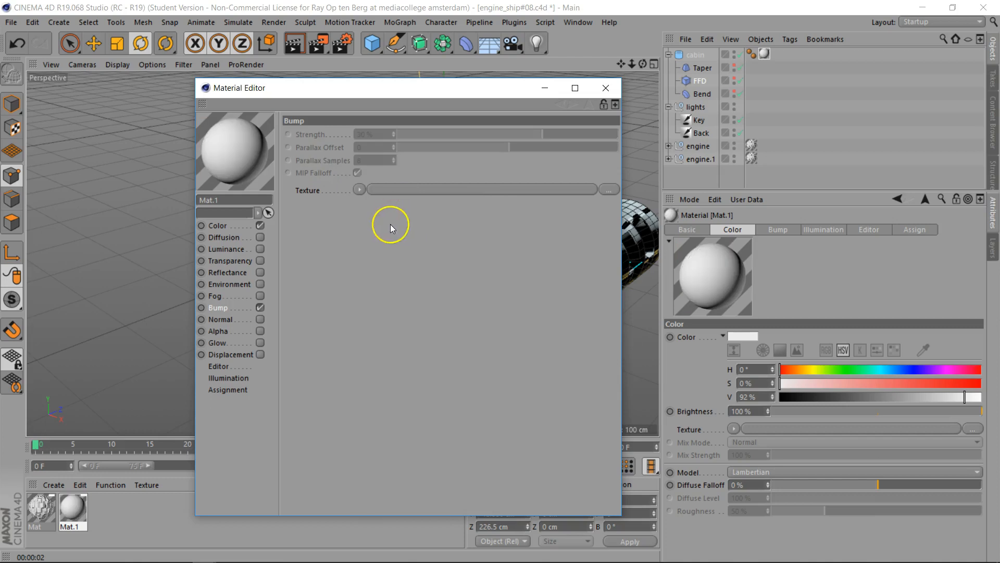
click(361, 189)
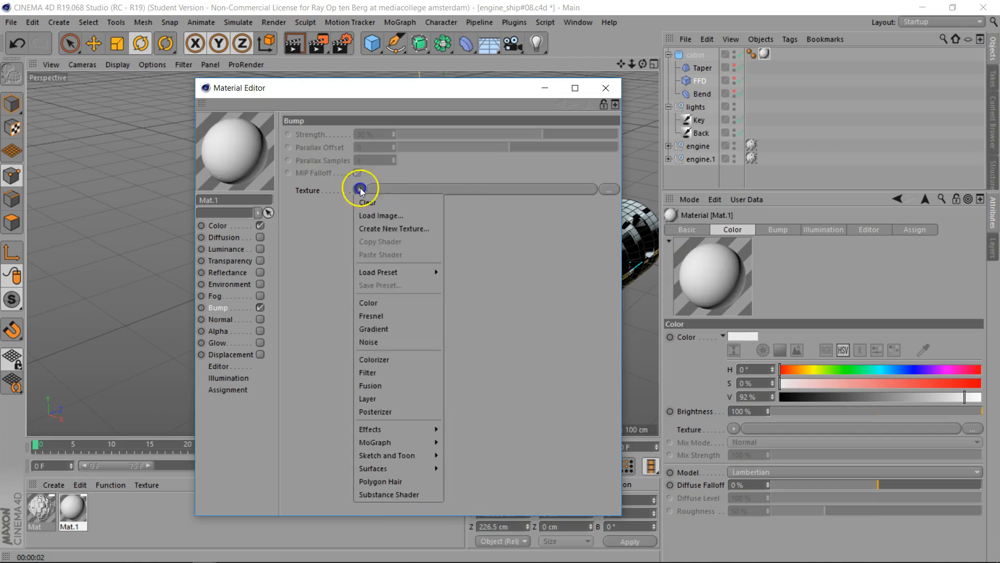
click(408, 386)
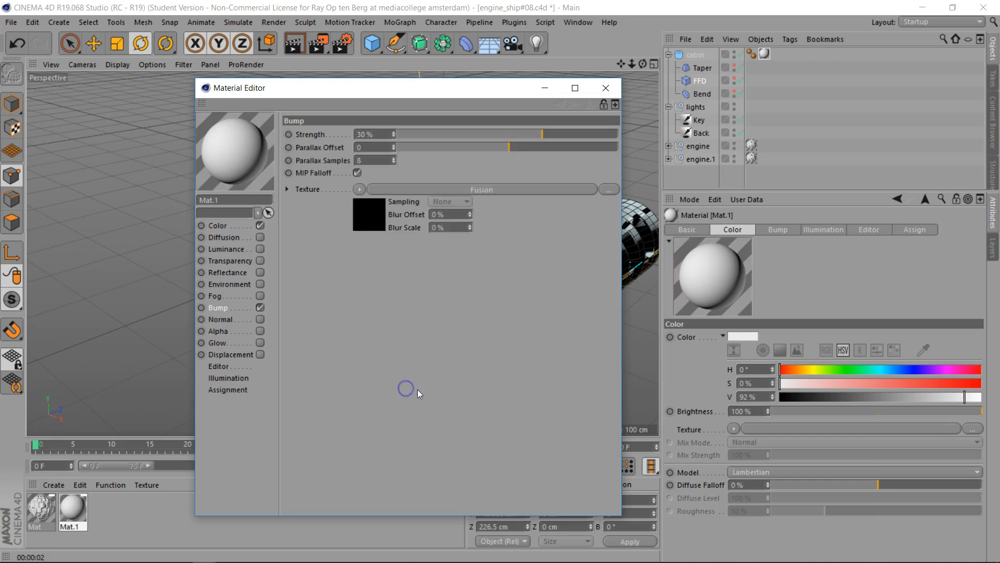
- Load the Tiles surface shader into the Base Channel of the Fusion shader
click(481, 190)
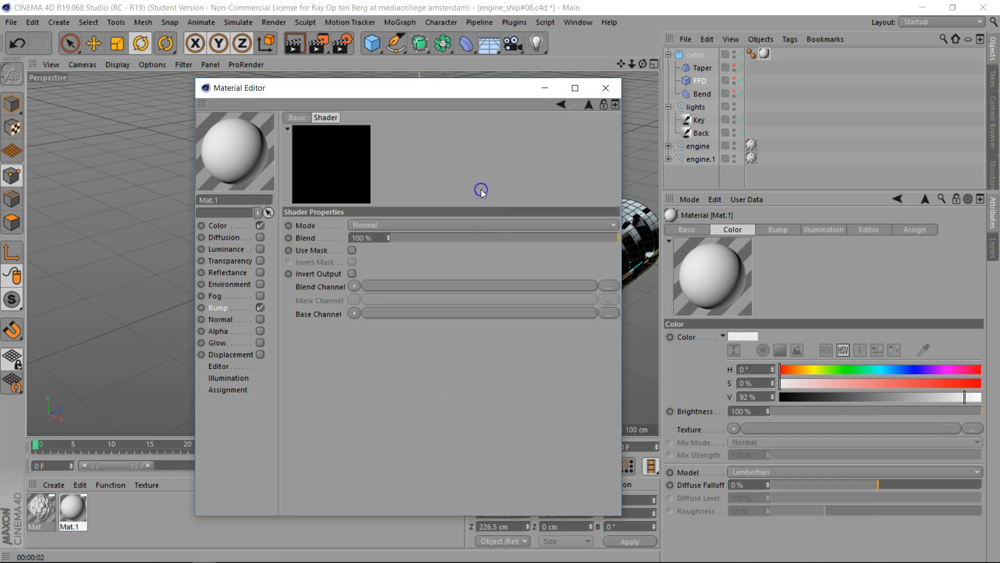
click(354, 314)
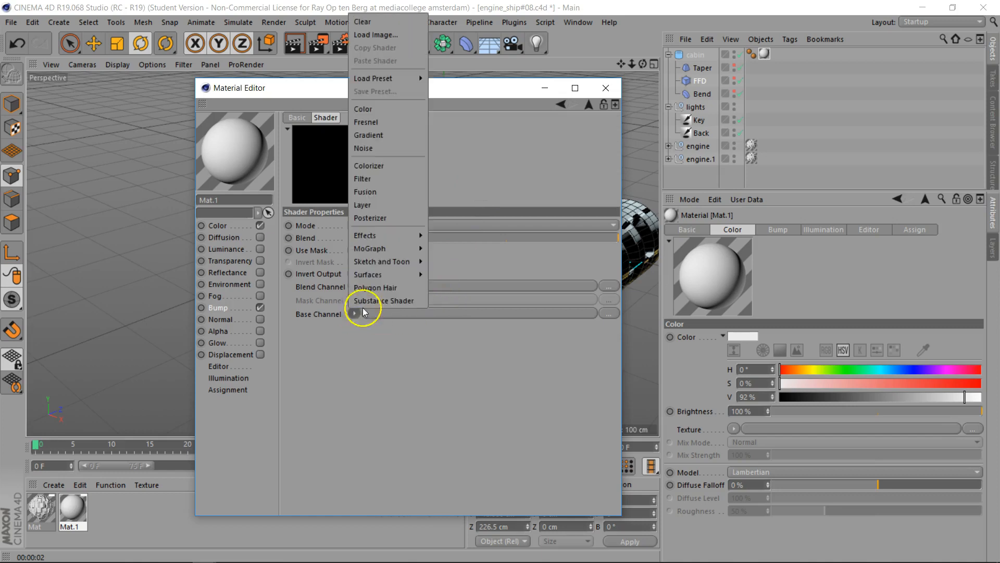
click(402, 276)
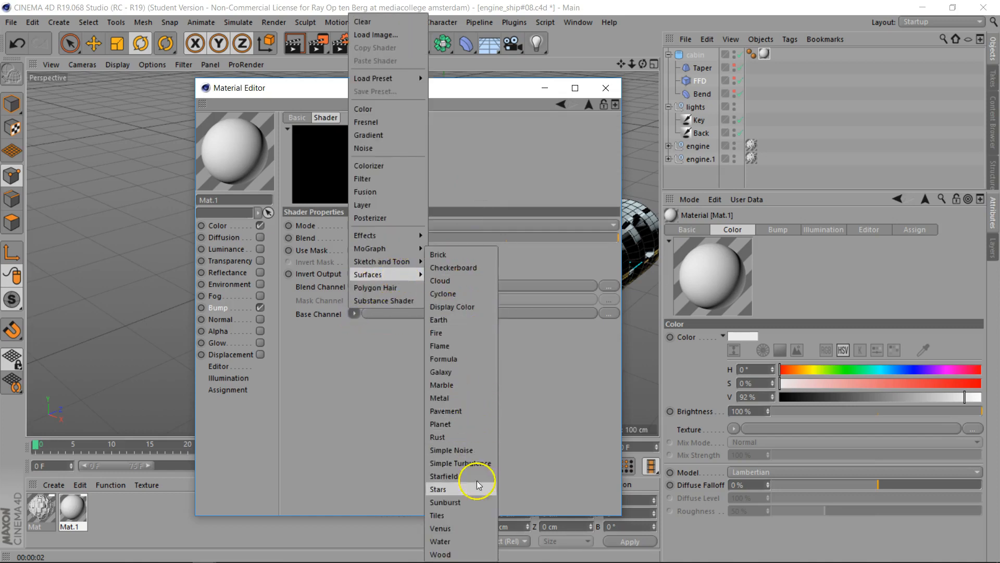
click(465, 515)
- Set the Tiles shader's V Scale to 200%, reduce Grout Width and Bevel Width to 0%, and disable Bevel
click(458, 312)
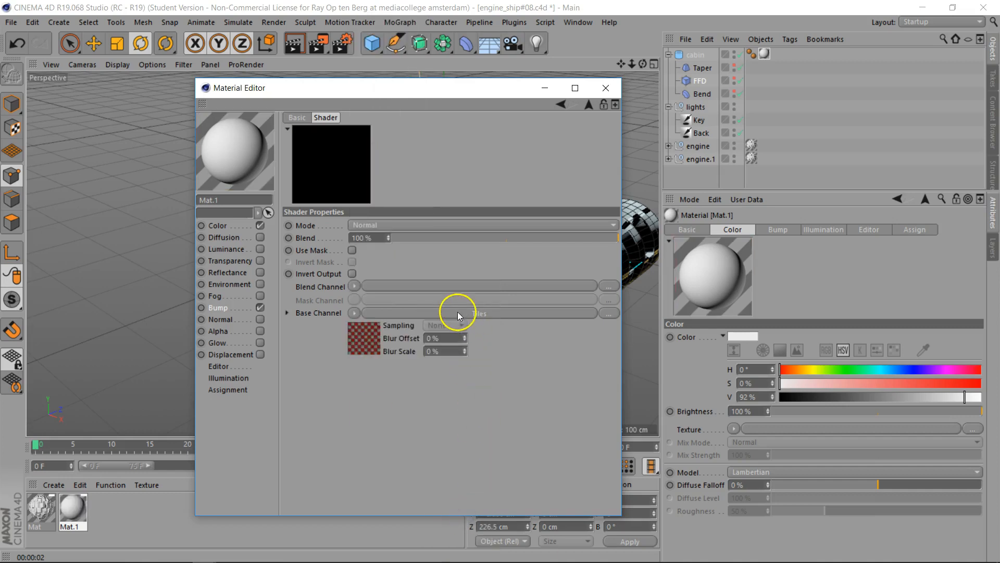
click(388, 371)
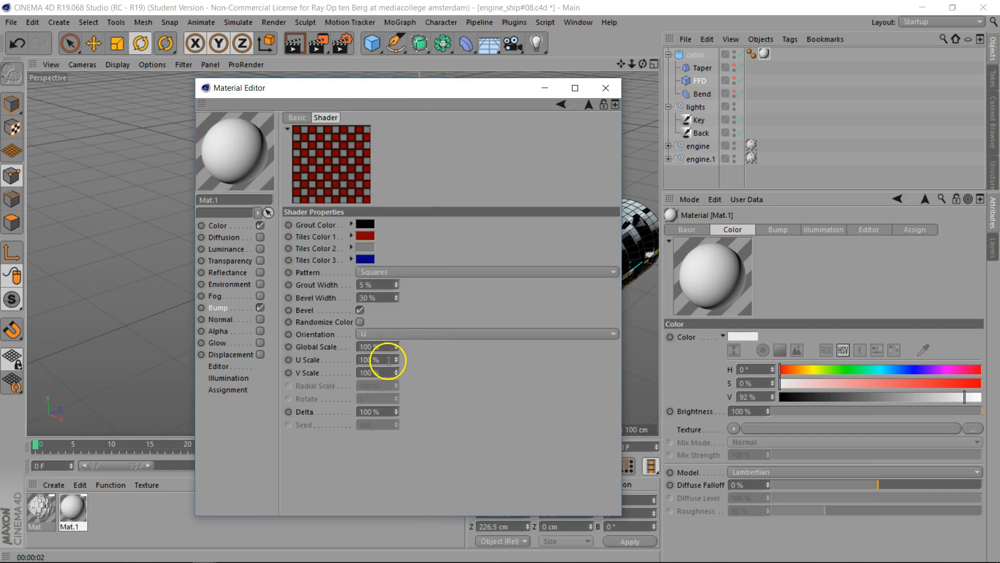
click(387, 373)
key(Return)
click(390, 360)
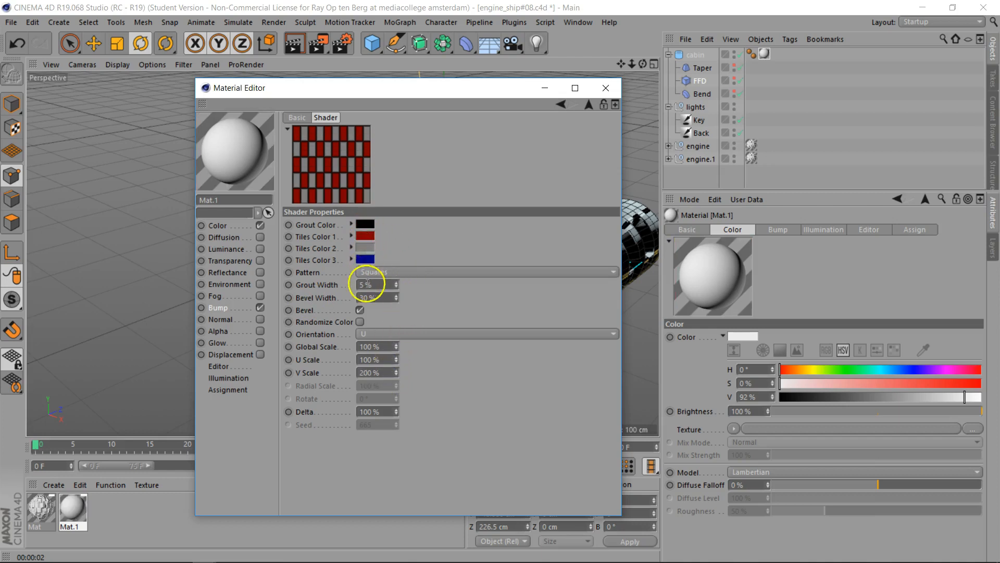
drag(397, 286, 398, 301)
click(359, 310)
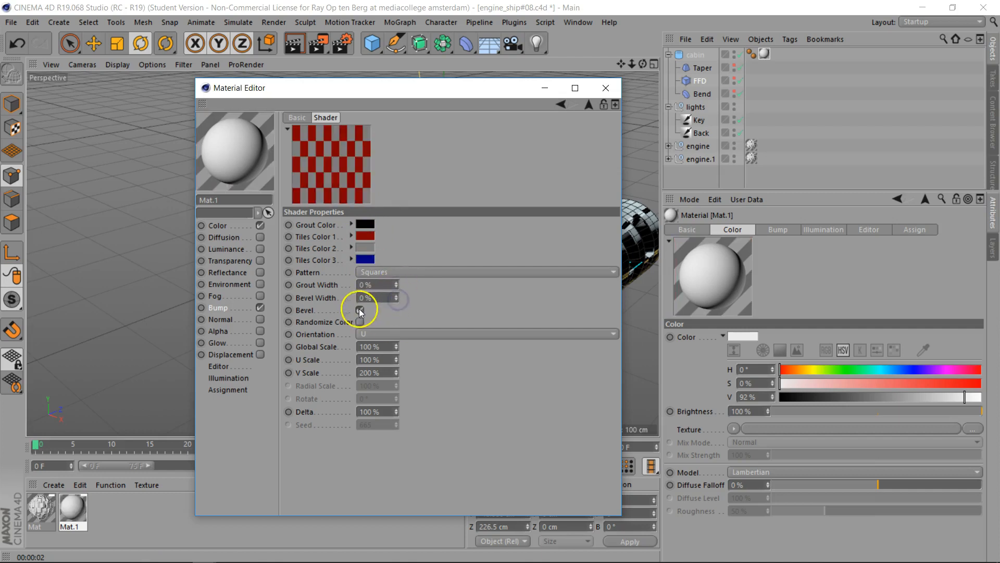
- Change Tiles Color 1 to white with 0% saturation and 100% value
click(365, 235)
drag(358, 247, 246, 251)
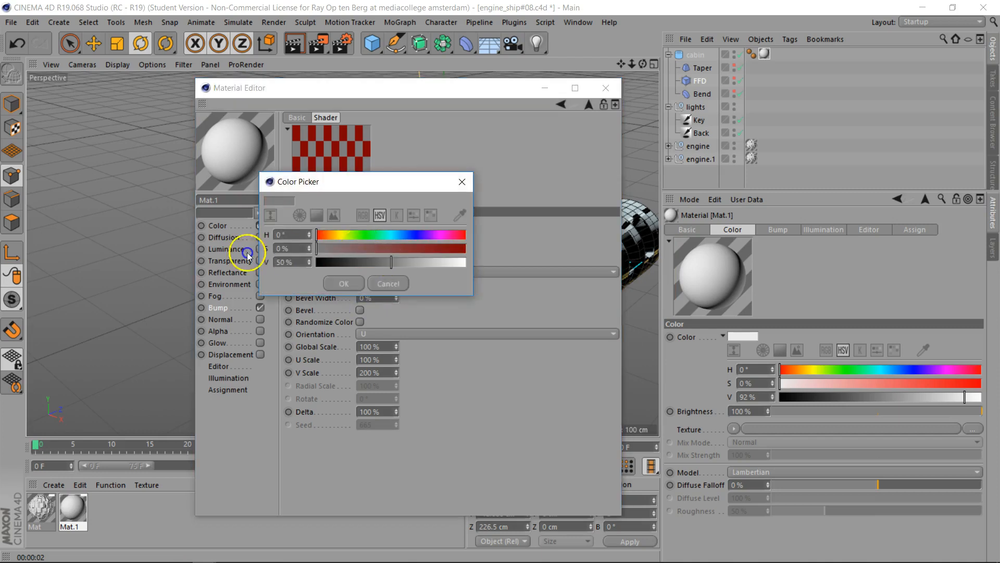
drag(395, 263, 527, 268)
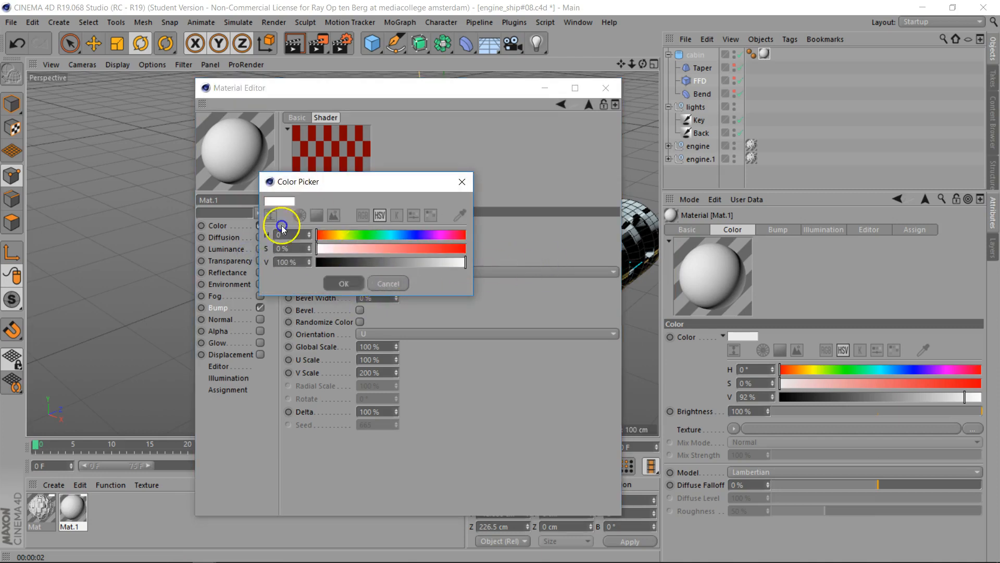
click(350, 284)
- Change Tiles Color 3 to a light grey and enable Randomize Color for the tiles
click(365, 263)
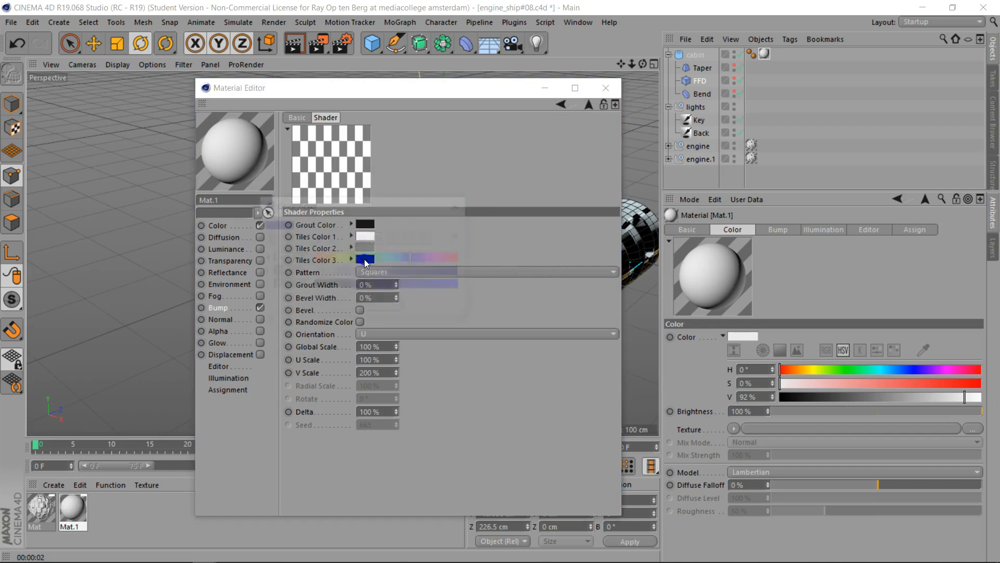
drag(380, 271, 281, 279)
drag(411, 287, 417, 286)
key(Return)
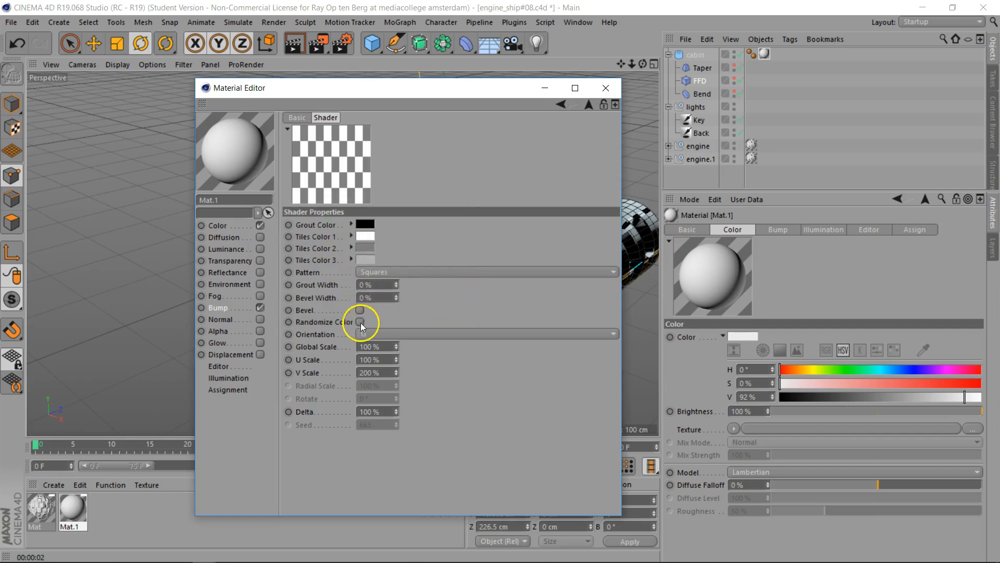
click(360, 322)
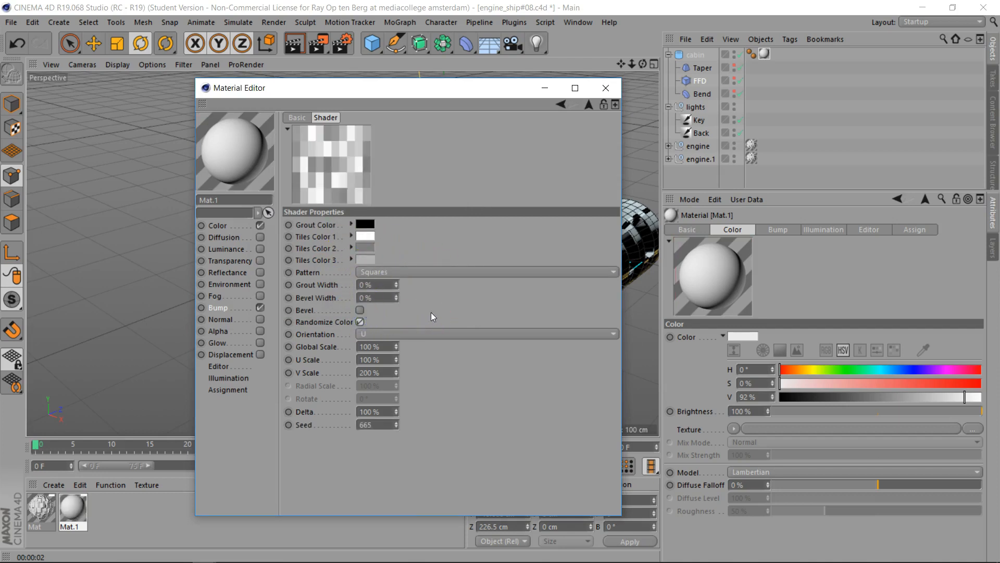
- Return to the Fusion shader and load a Noise shader into its Blend Channel
click(589, 107)
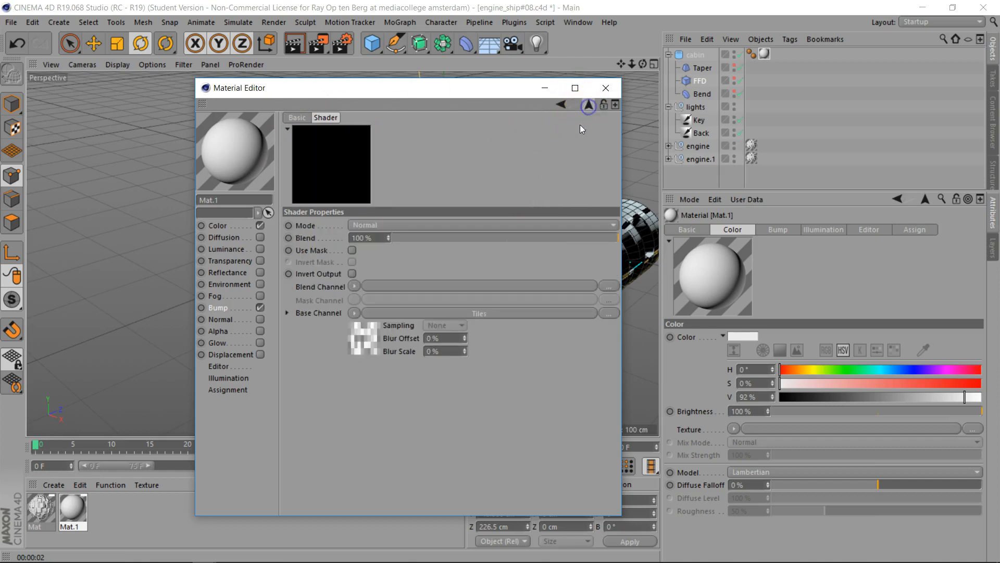
click(354, 286)
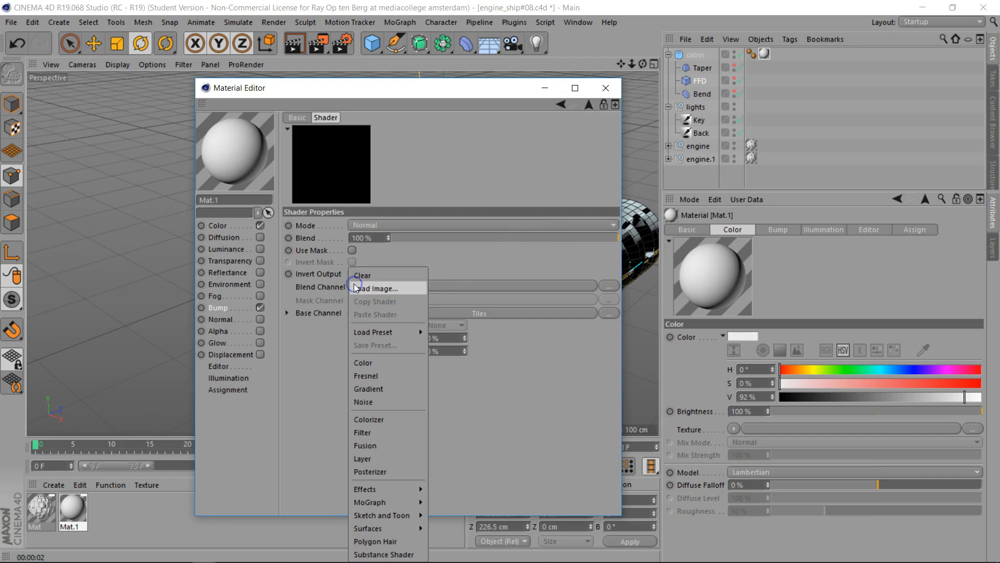
click(396, 402)
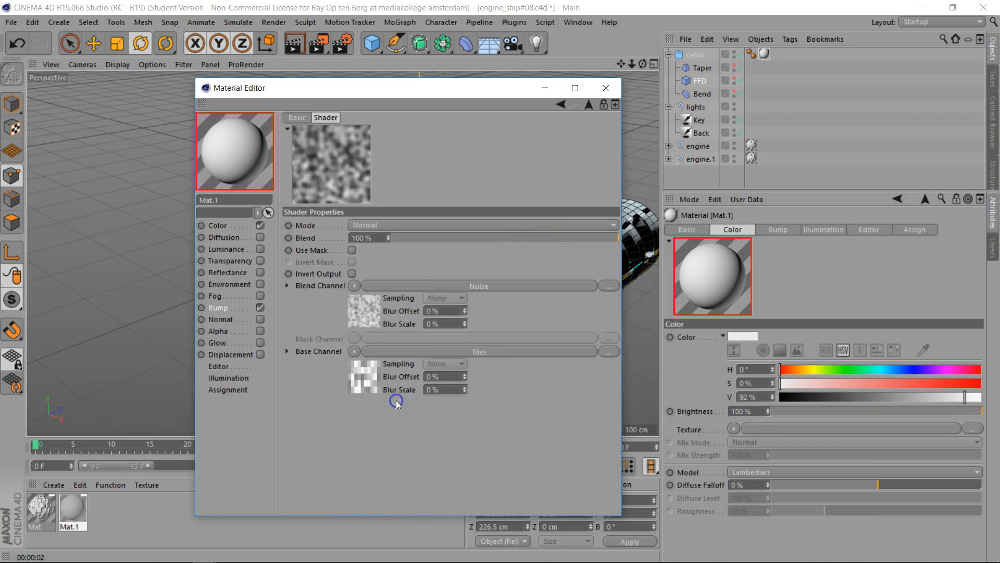
- Set the Noise shader to the Cell Noise type, its space to UV (2D) and its Global Scale to 50%
click(471, 286)
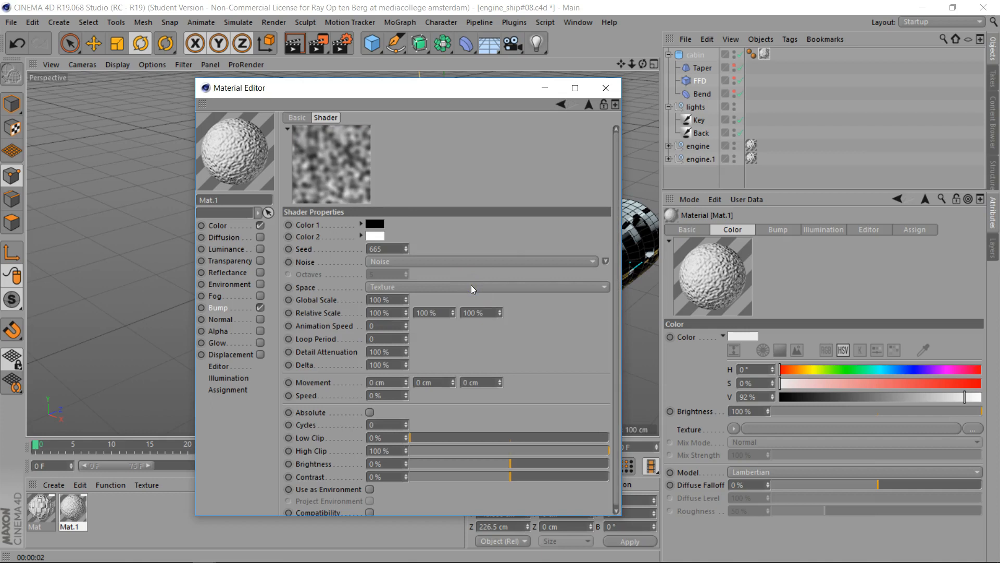
click(465, 261)
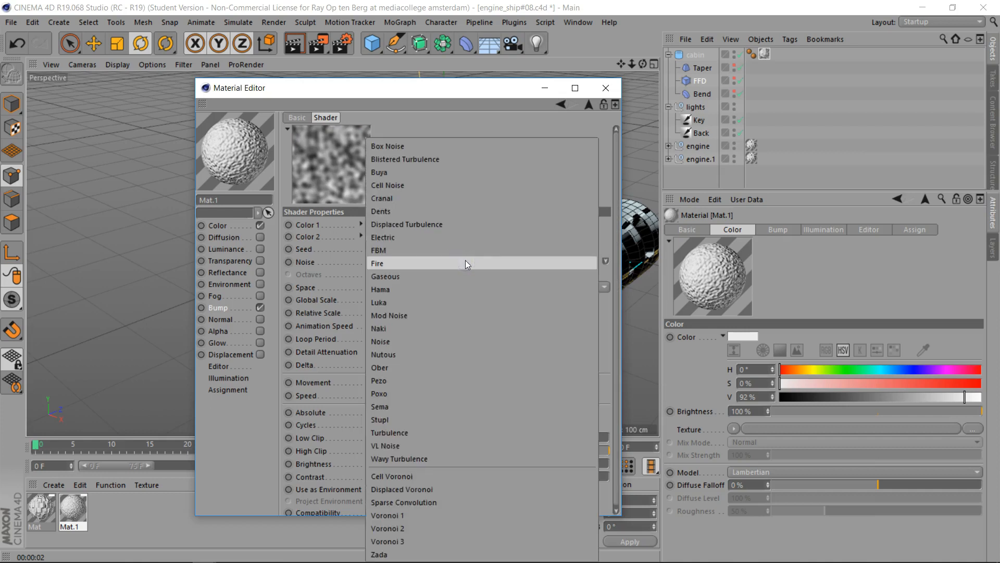
click(440, 185)
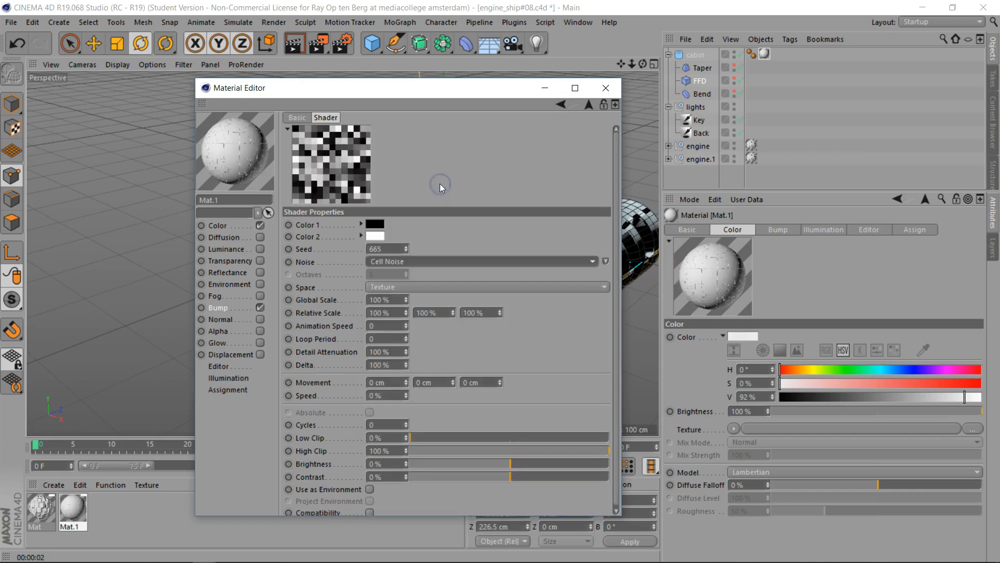
click(439, 288)
click(425, 301)
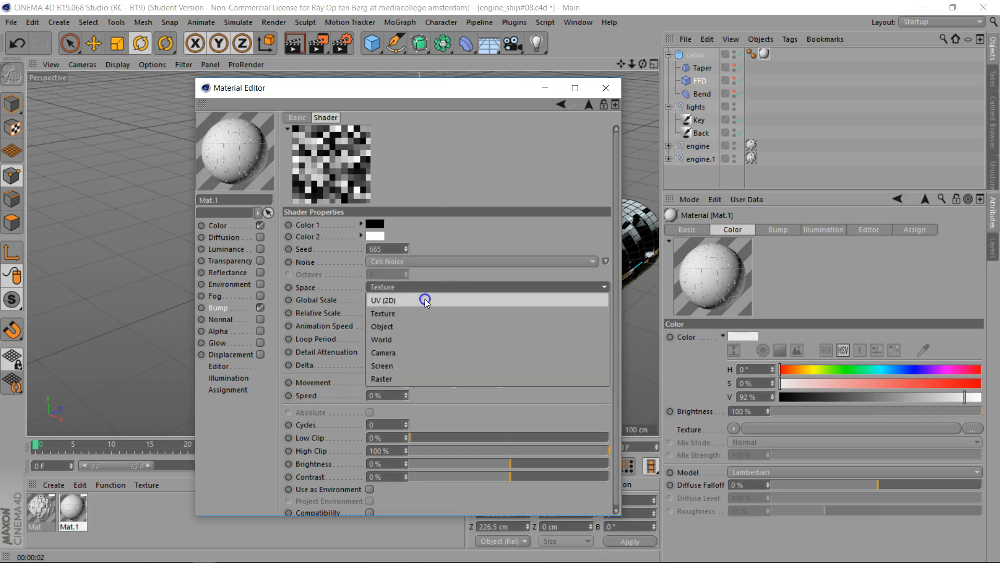
click(390, 300)
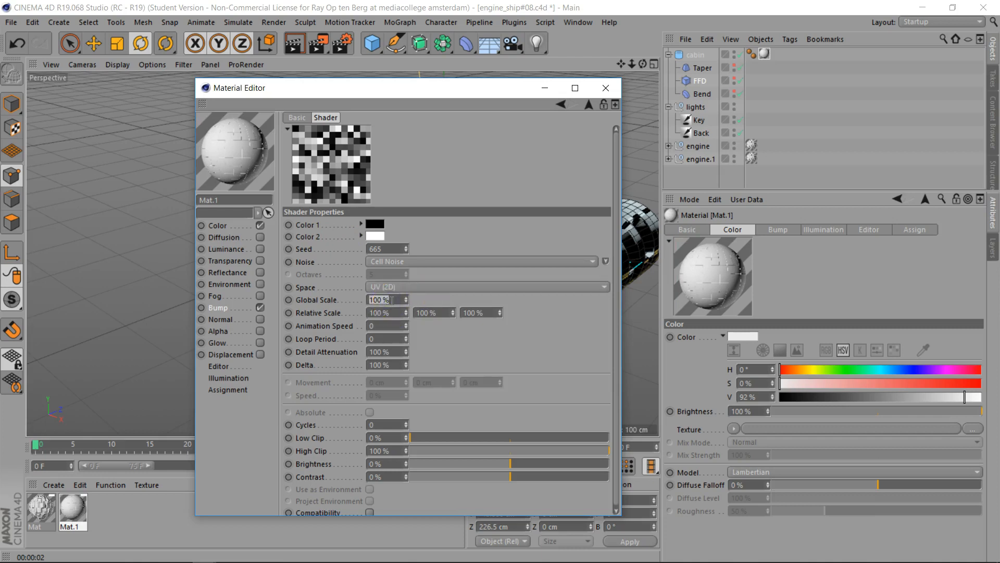
key(Return)
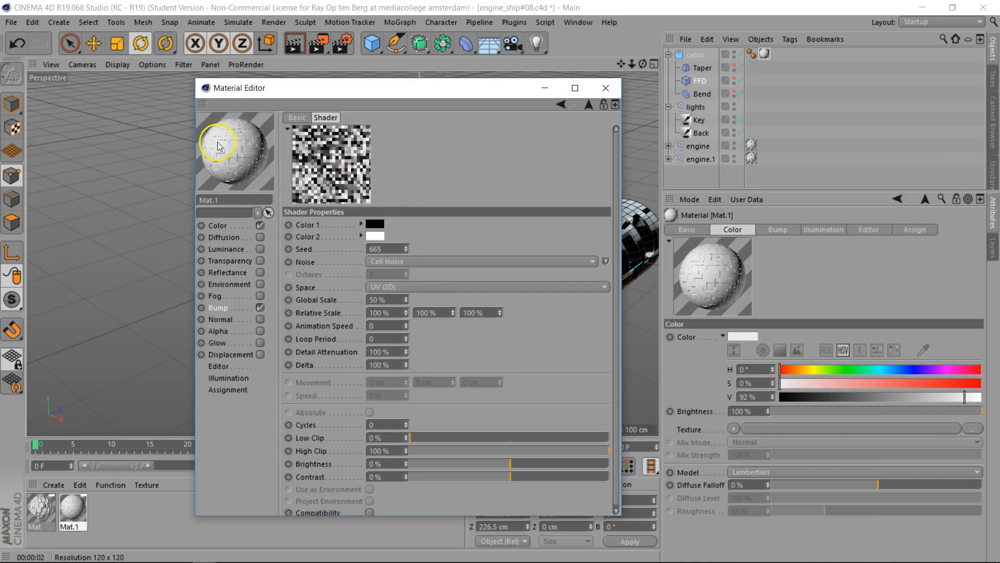
- Return to the Fusion settings, reapply Mat.1 to the cabin's texture tag and render the view
click(590, 105)
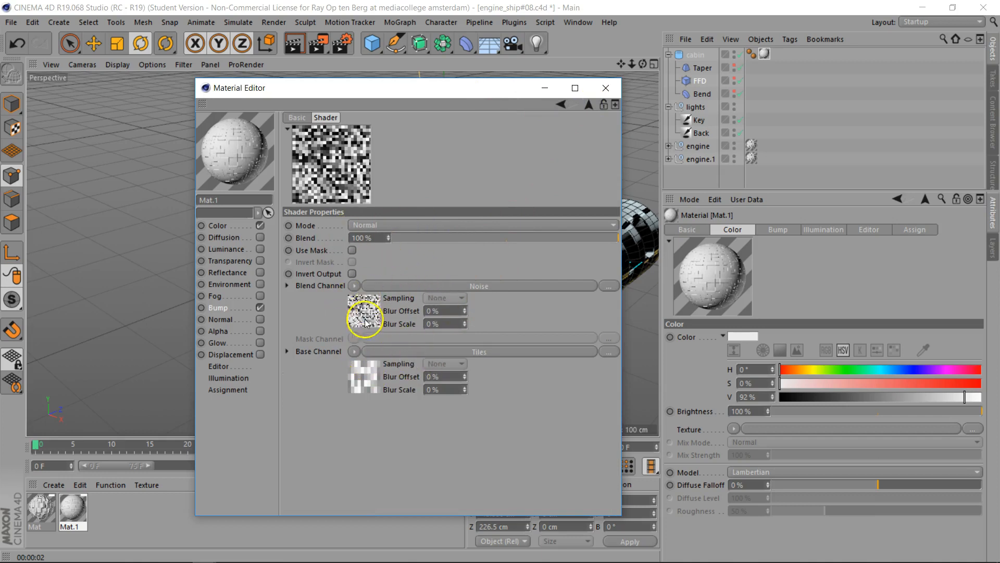
drag(395, 87, 706, 91)
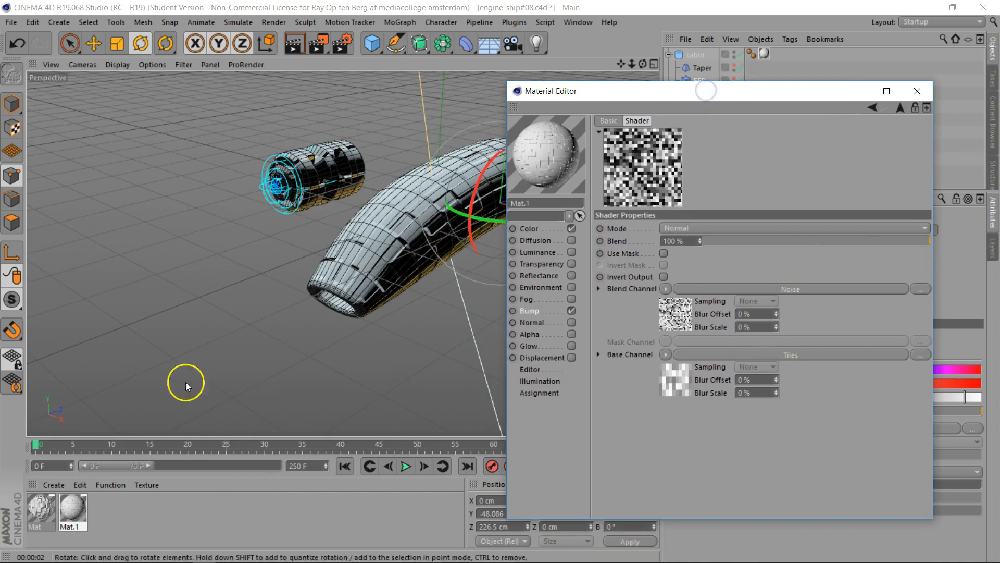
drag(89, 517, 766, 55)
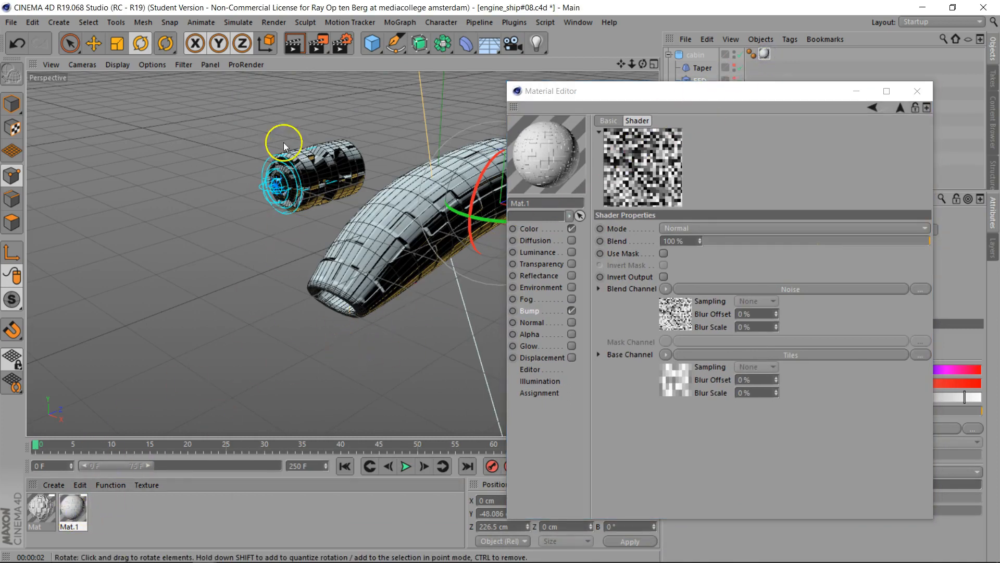
click(294, 49)
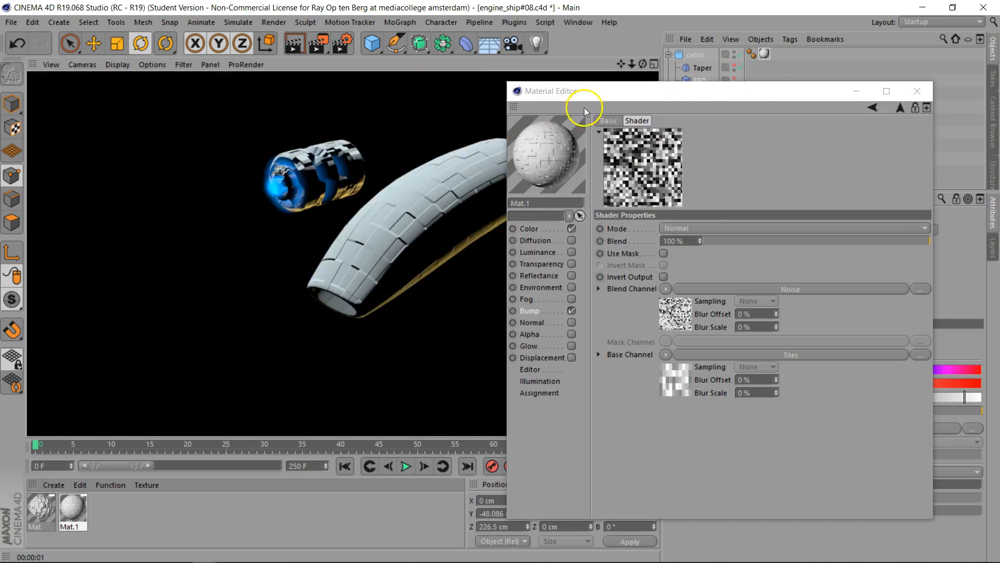
- Set the Fusion shader's blending mode to Multiply
mouse_move(637, 96)
mouse_down()
mouse_move(732, 113)
mouse_move(636, 111)
mouse_up()
click(730, 240)
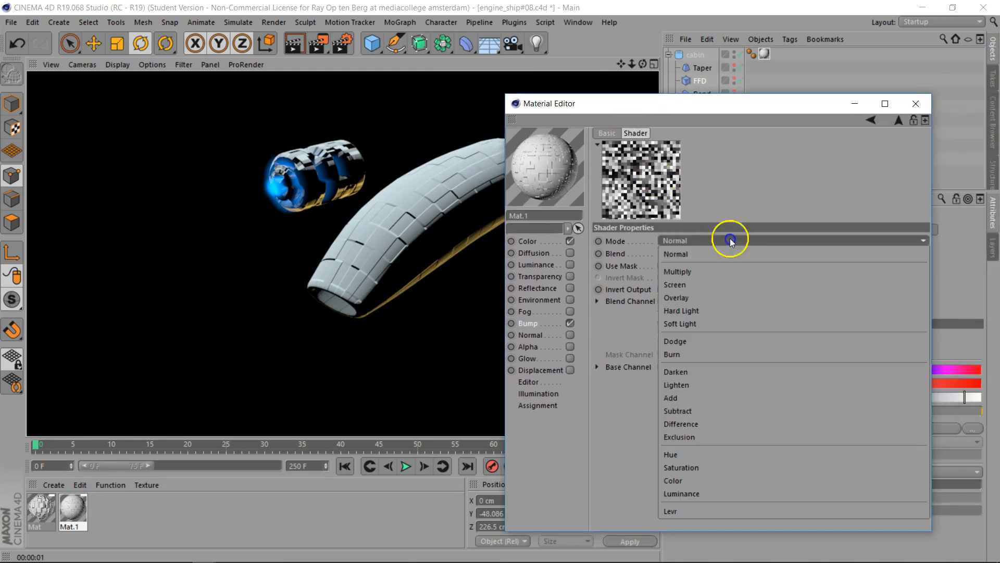
click(717, 268)
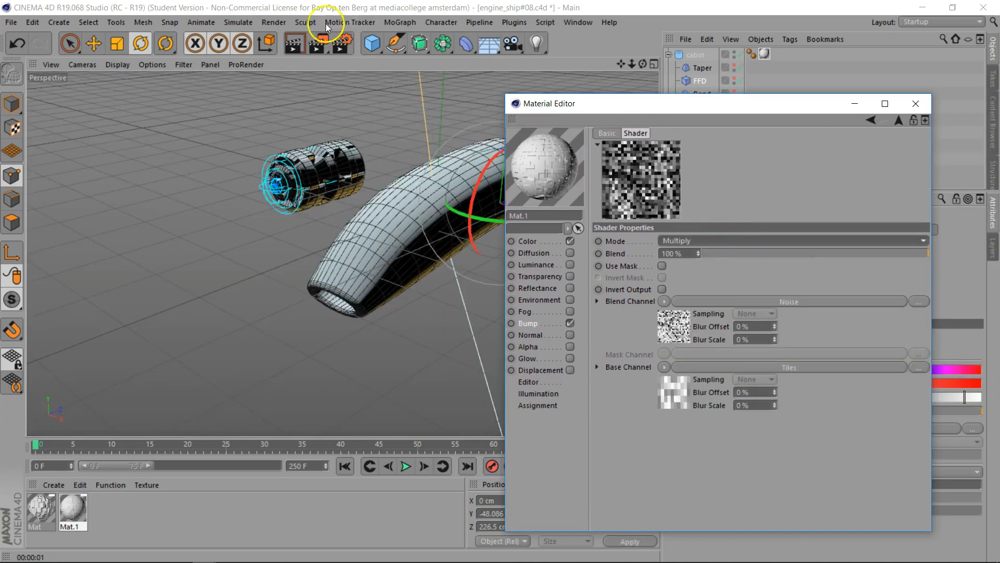
- Render the view, switch the Fusion shader's blending mode to Overlay and render again to compare
click(294, 44)
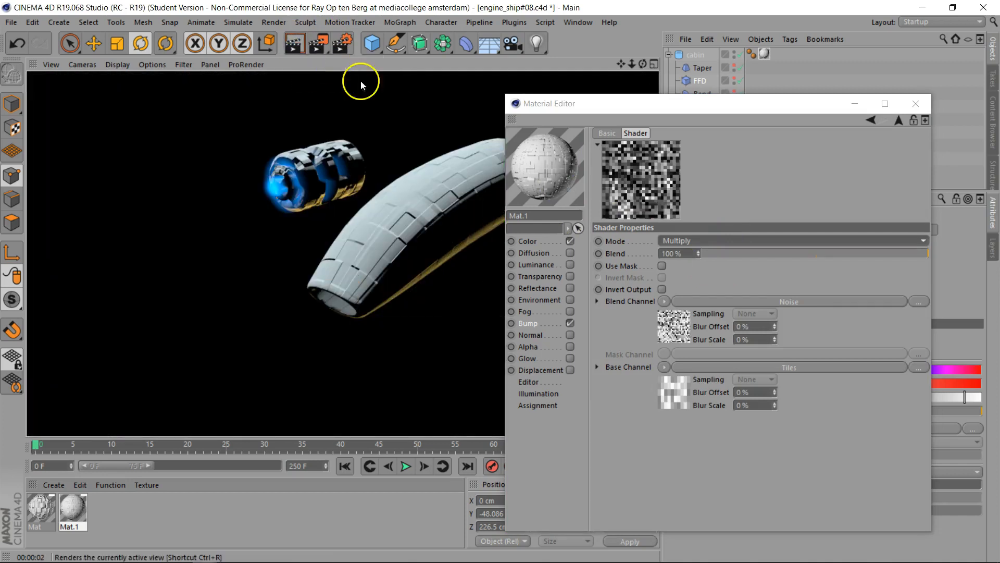
click(766, 240)
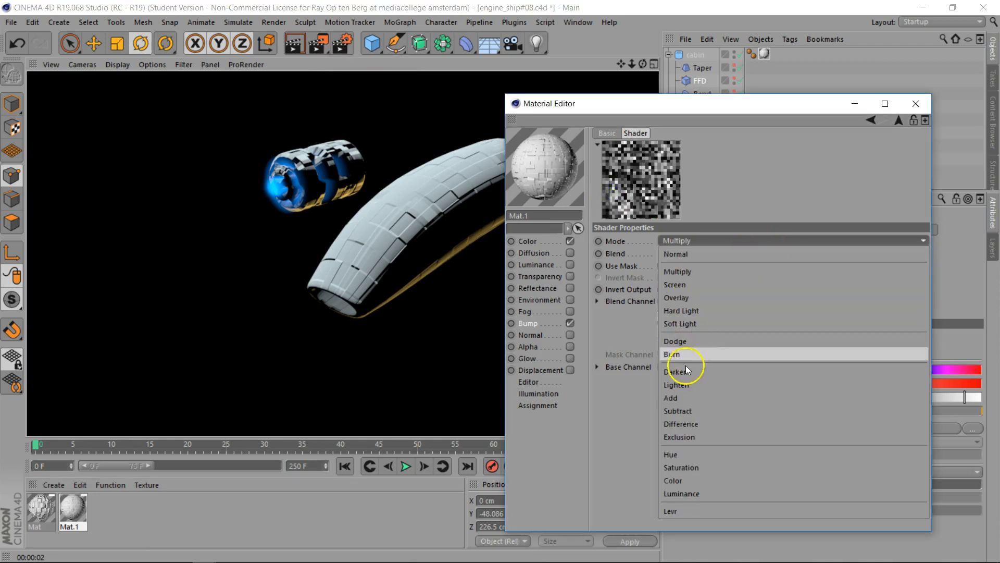
click(677, 297)
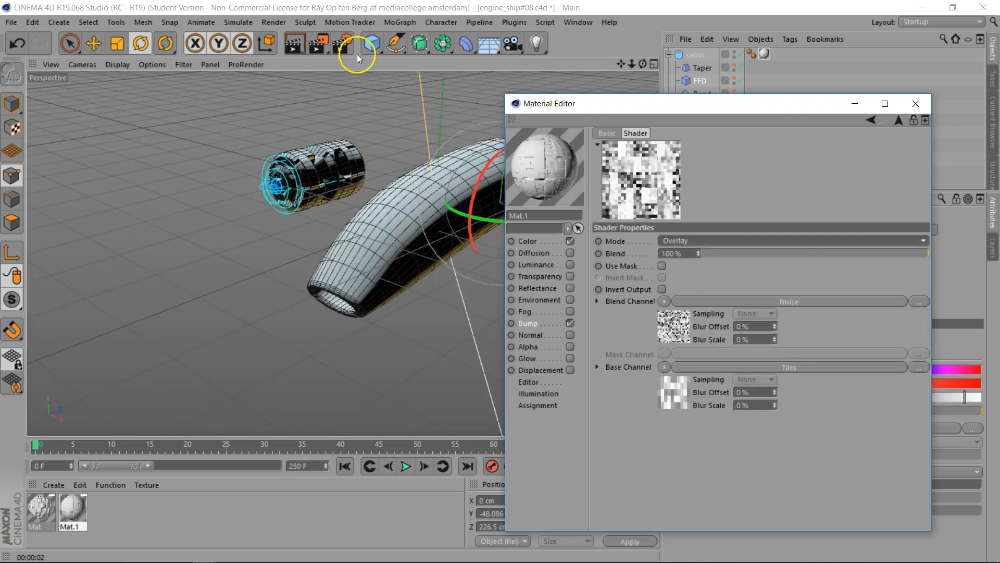
click(293, 44)
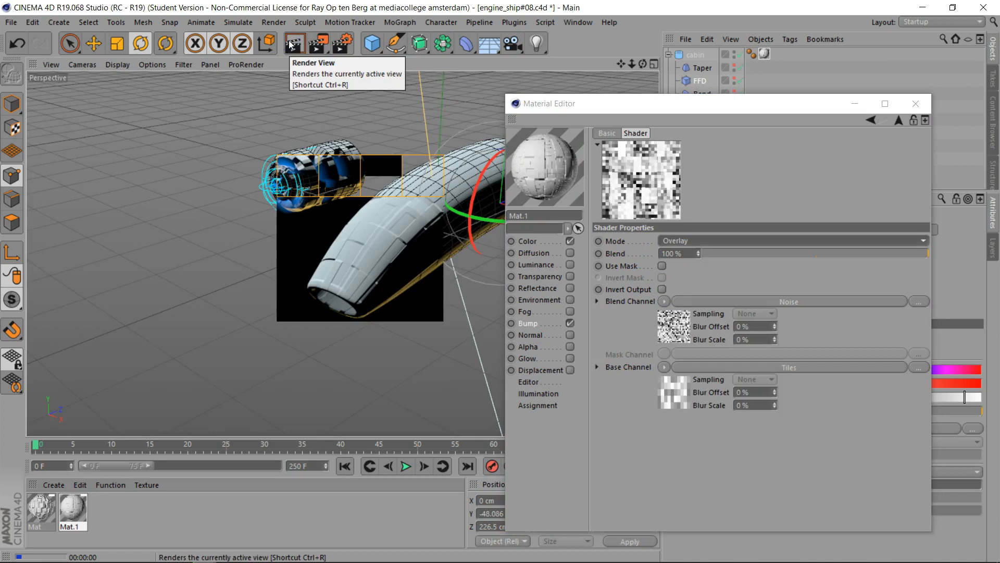
- Reselect UV (2D) as the Noise shader's space, then close the material and render the whole ship
drag(623, 108, 599, 131)
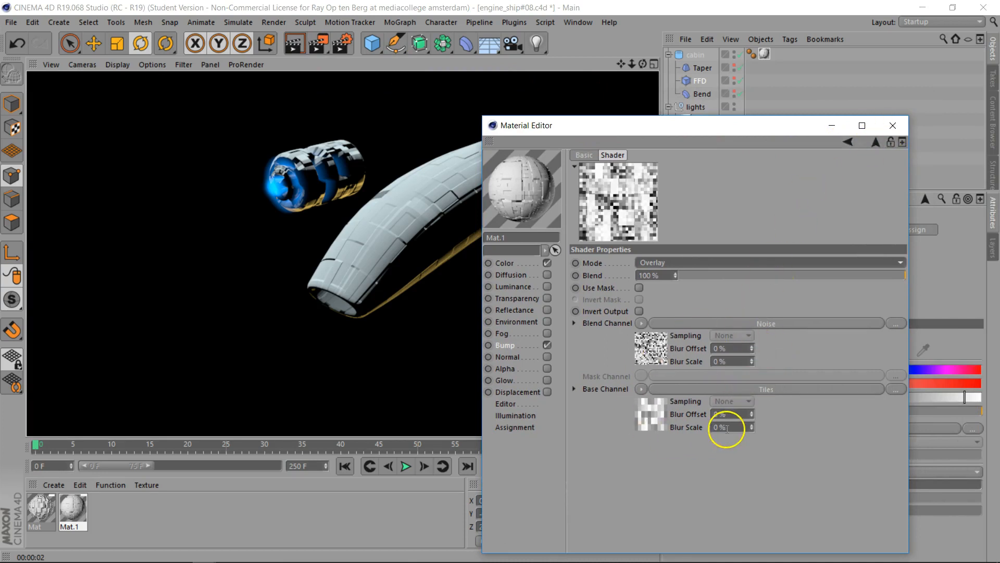
click(764, 323)
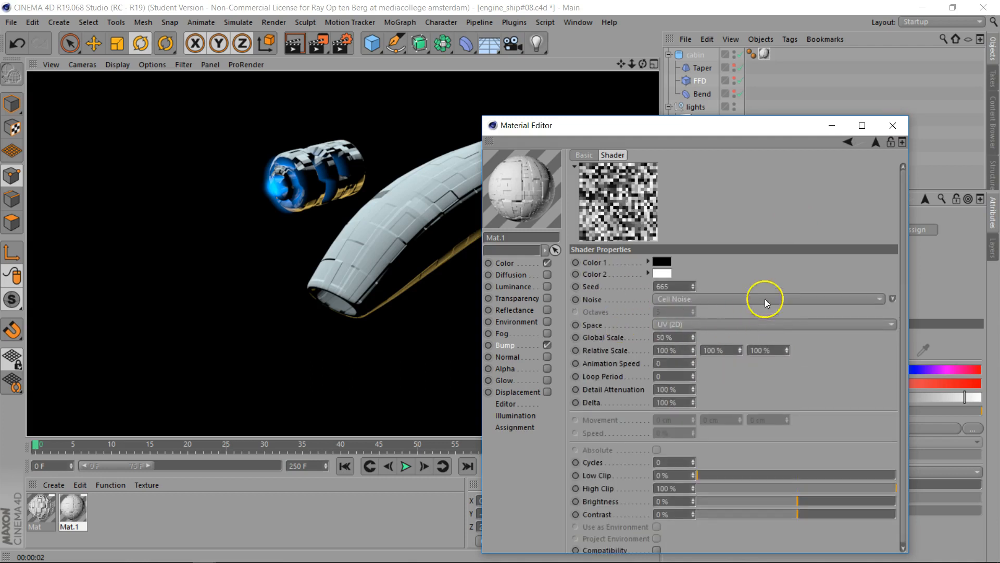
click(742, 325)
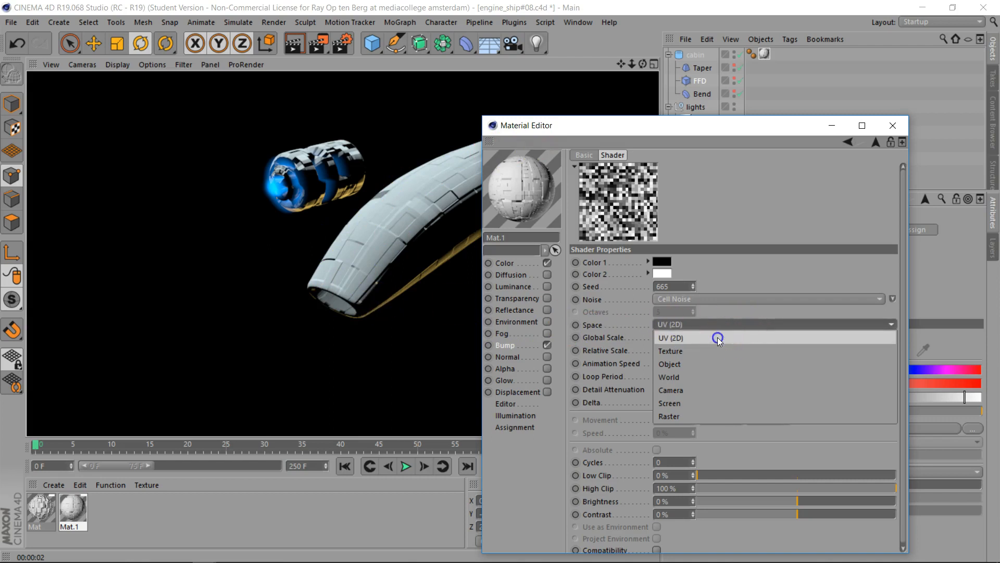
click(749, 333)
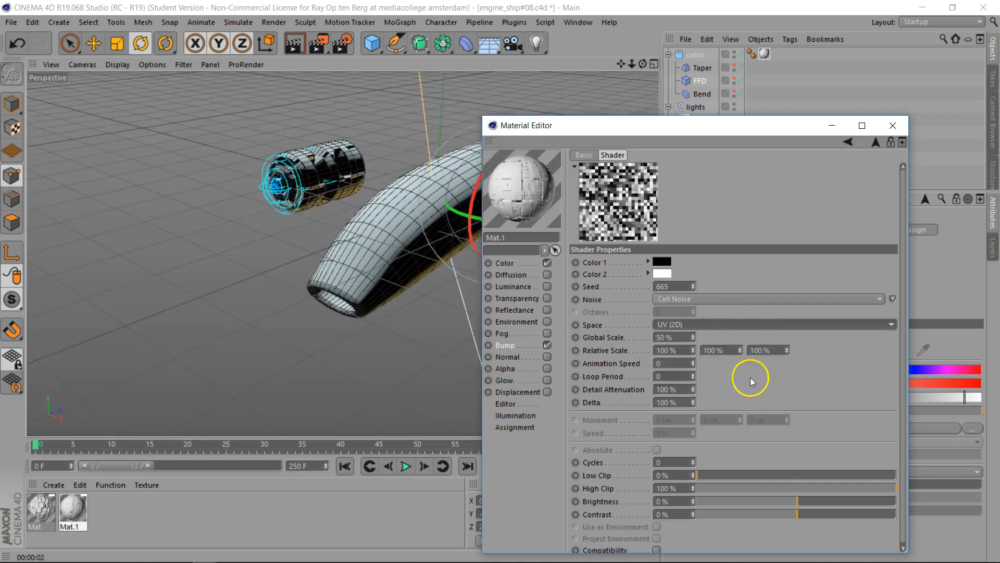
click(893, 126)
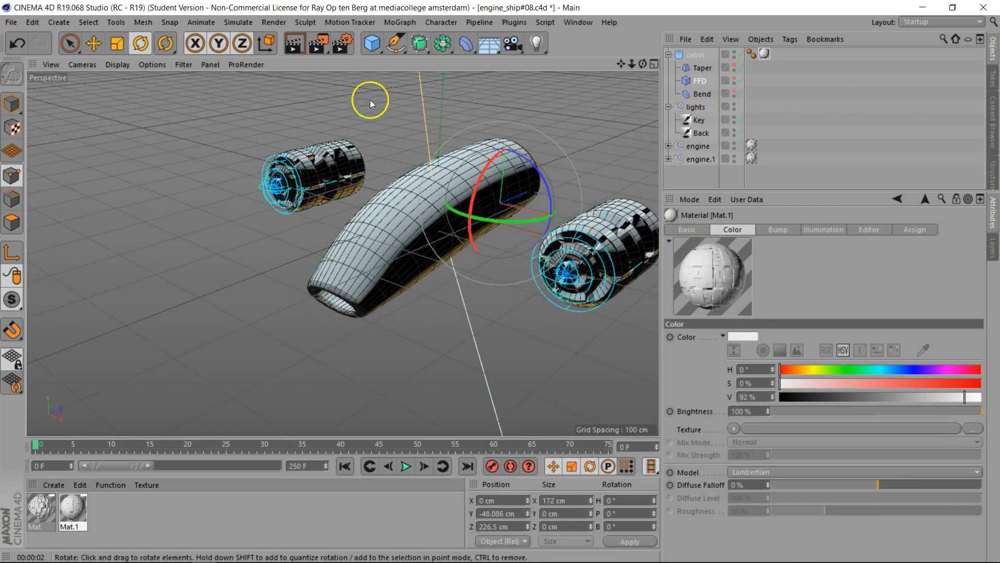
click(301, 47)
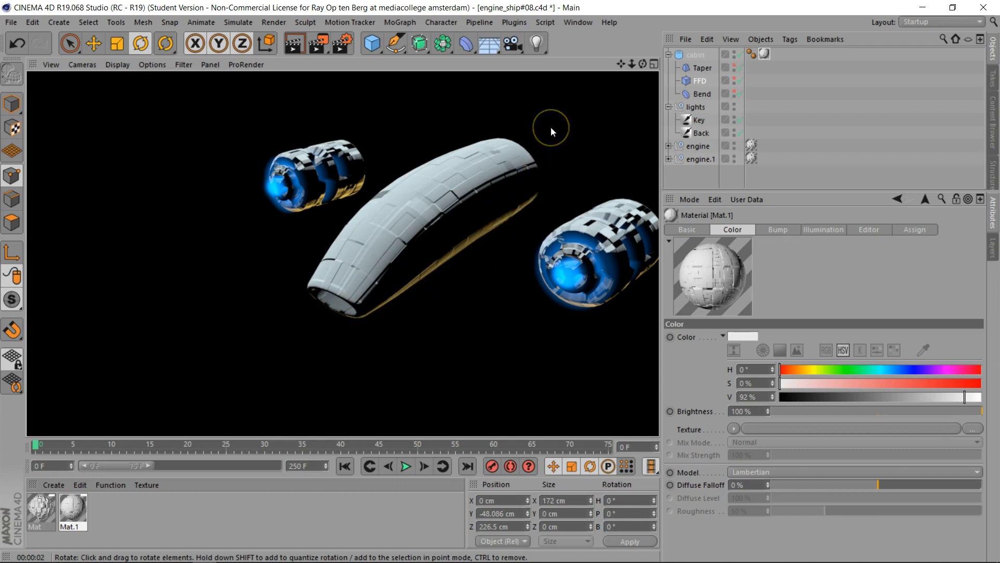
- Add a light and, in the side view, move it inside the narrow front end of the cabin
key(F3)
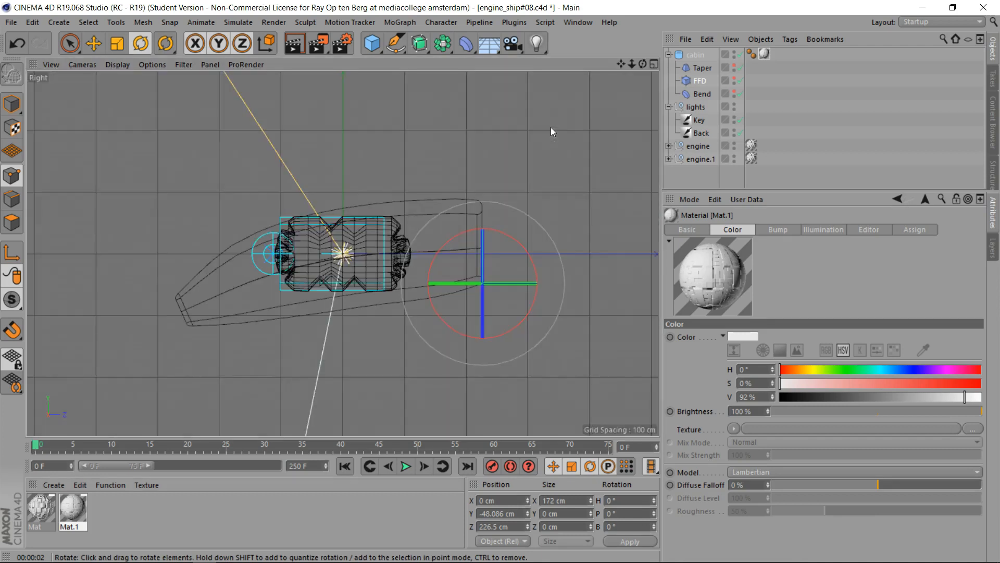
click(536, 45)
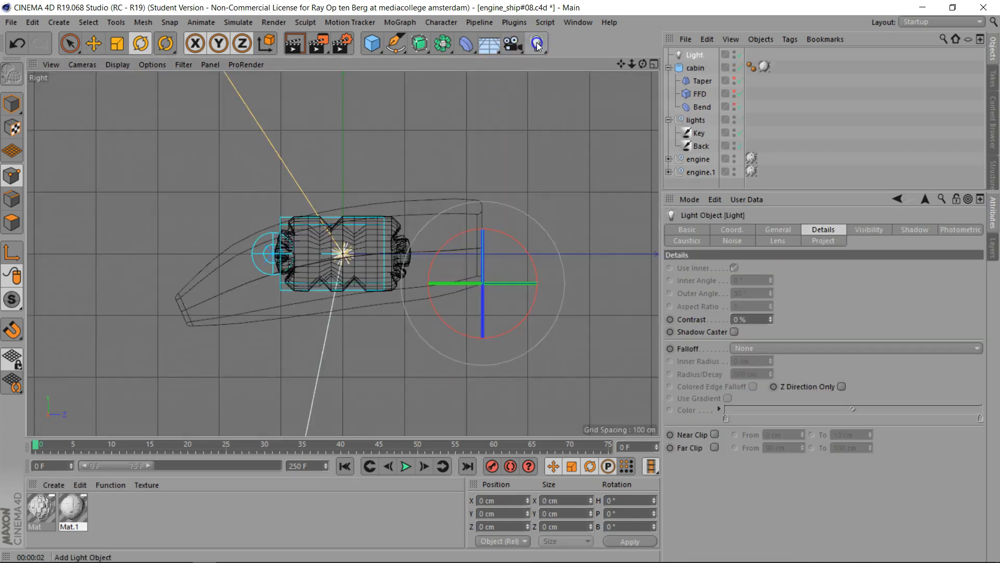
key(e)
drag(474, 173, 338, 206)
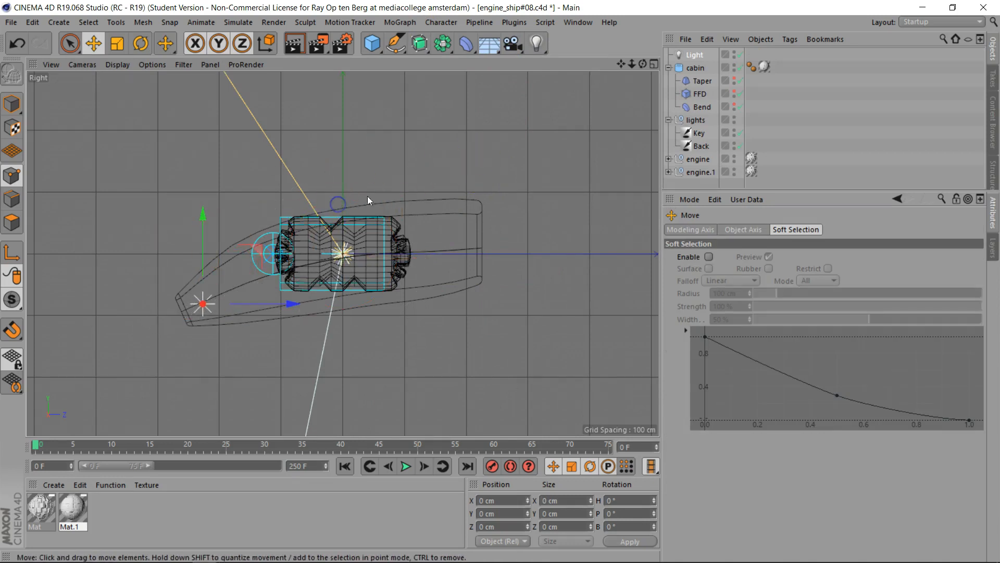
- Give the light a Linear falloff with a radius of about 68 cm around the cabin's tip
click(694, 55)
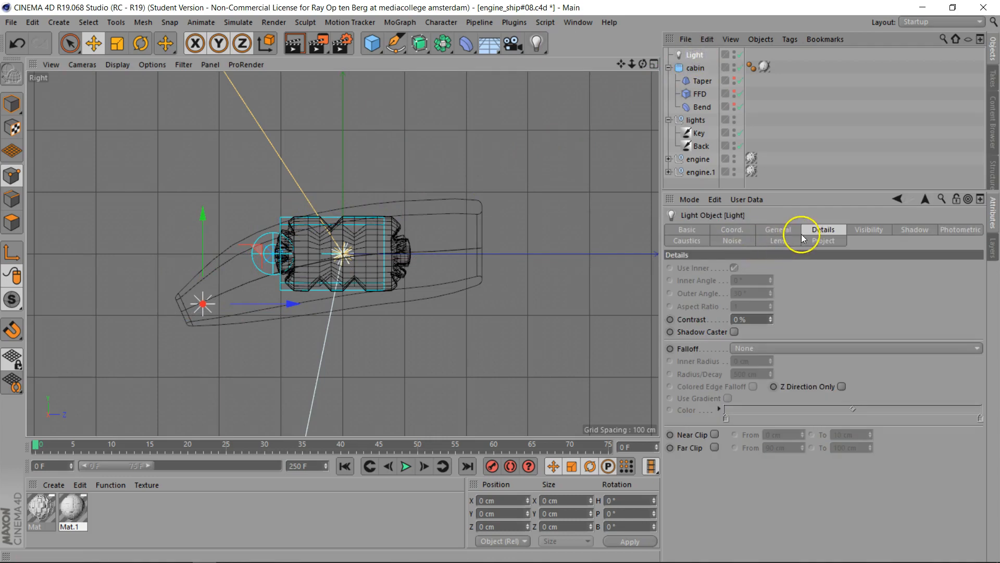
click(763, 350)
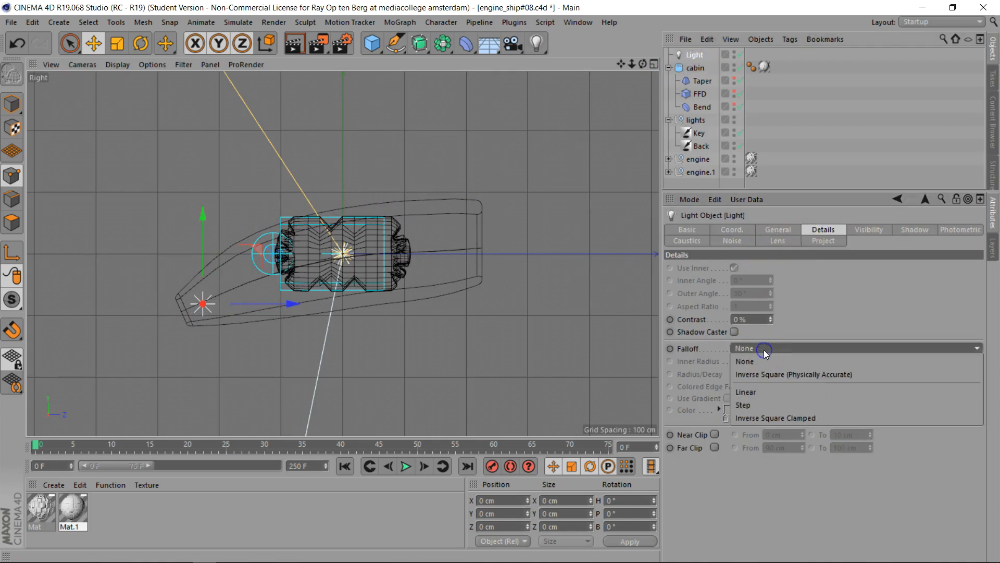
click(758, 392)
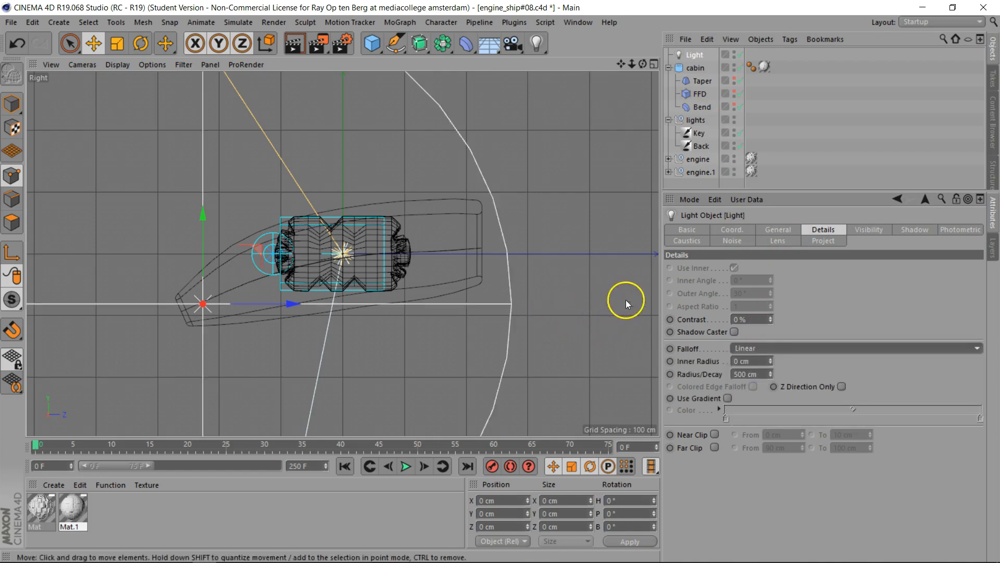
click(770, 377)
drag(771, 377, 768, 380)
drag(766, 380, 771, 377)
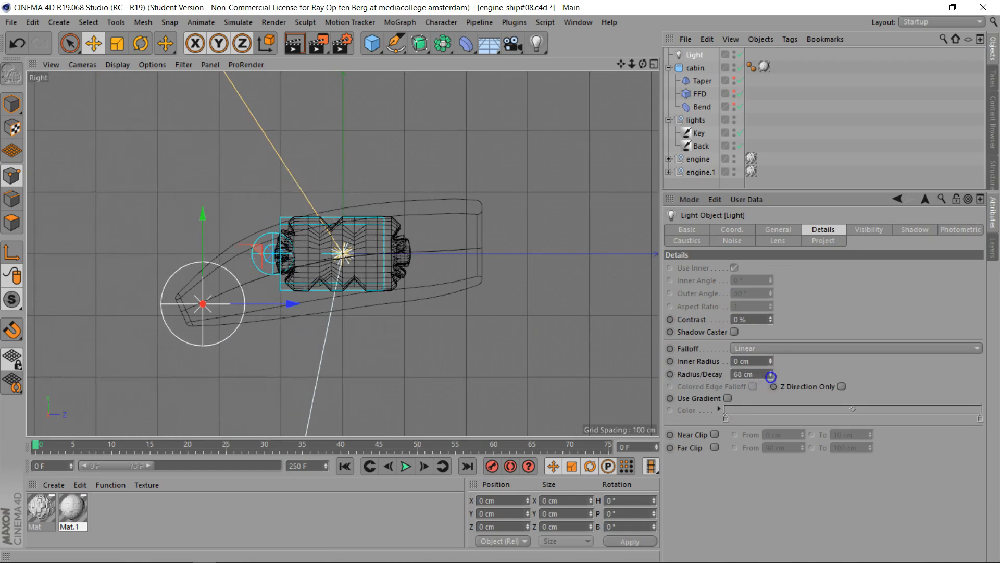
click(806, 388)
- Set the light's intensity to -100%
click(779, 229)
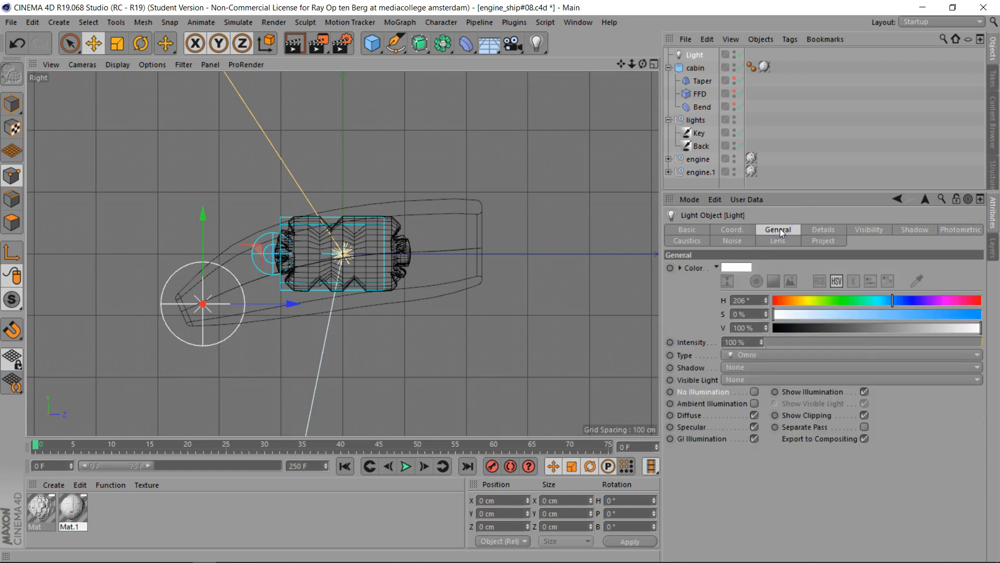
click(776, 319)
click(775, 327)
click(752, 343)
key(Return)
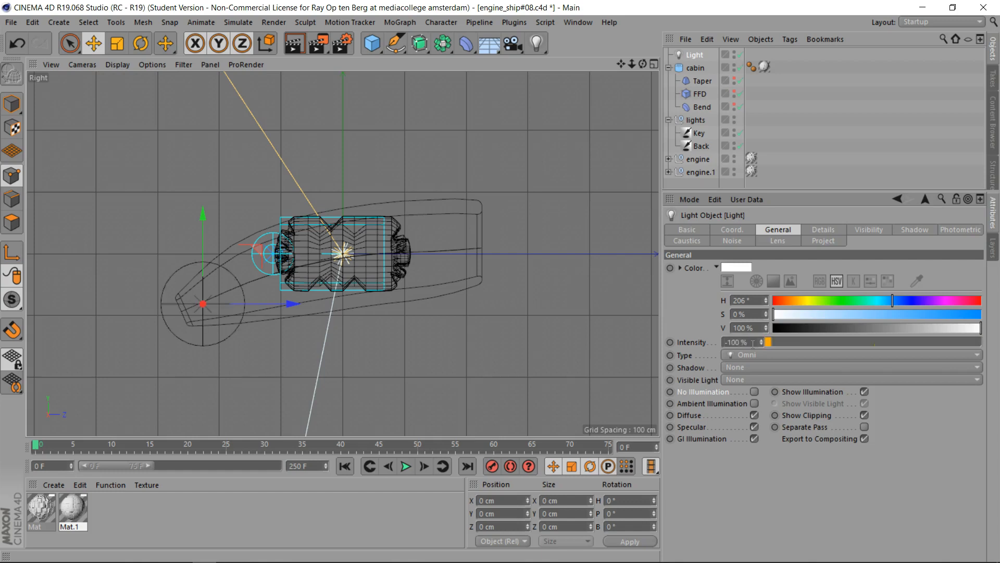
- In the perspective view, colour the light a full blue by raising its saturation to 100%
key(F1)
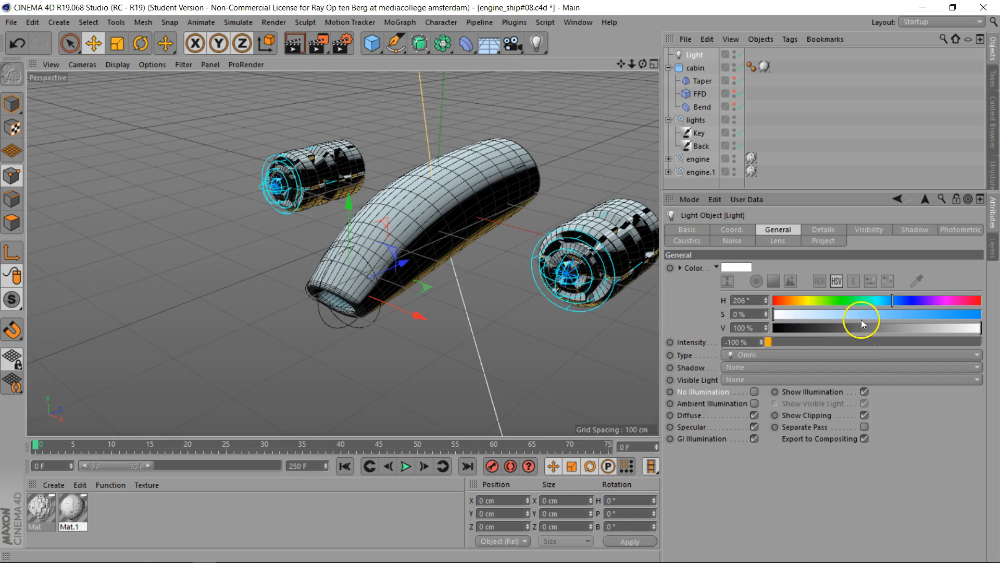
drag(868, 317, 923, 315)
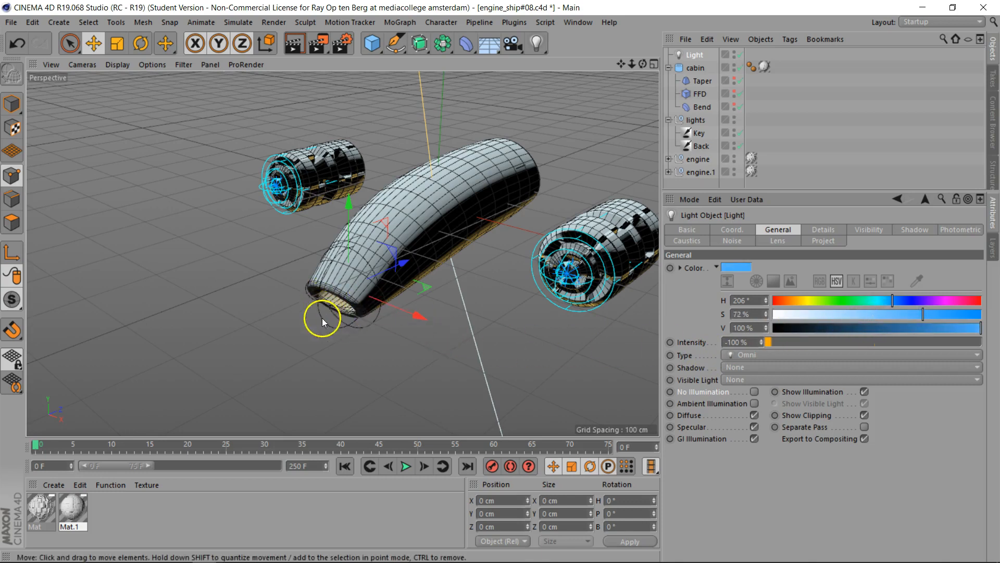
scroll(320, 313, up, 5)
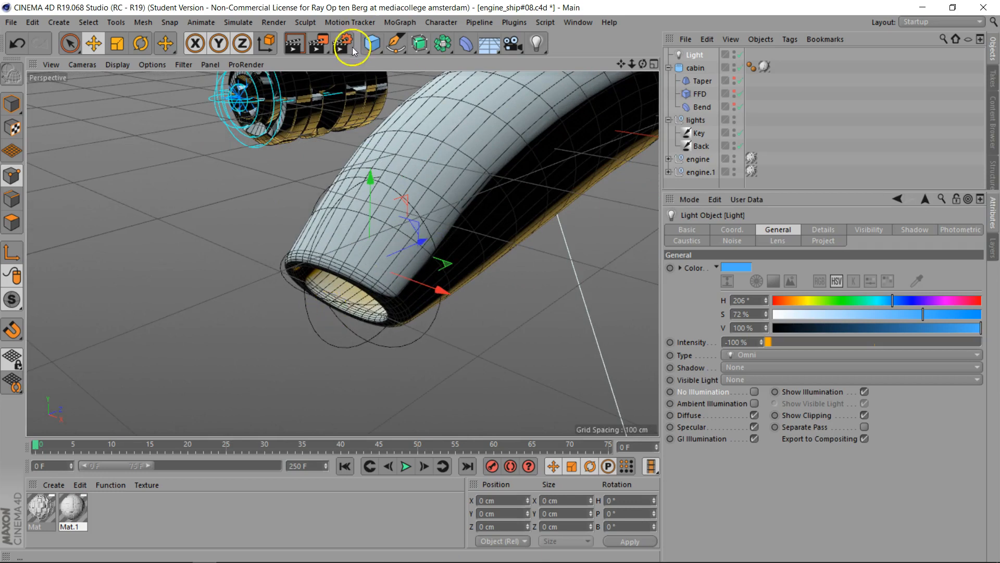
drag(927, 315, 999, 318)
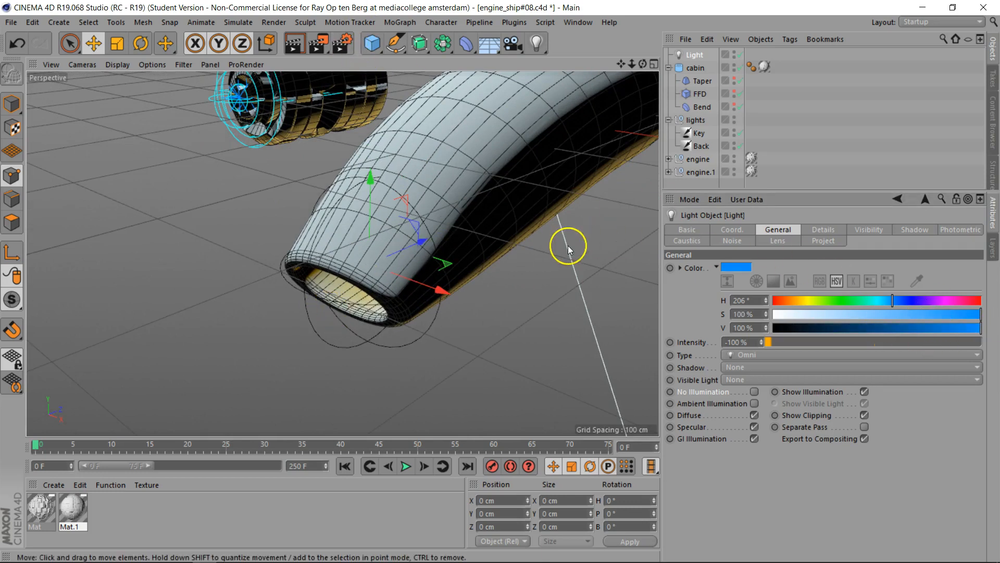
- Nudge the light slightly on its vertical axis and render the cabin's front opening from two angles
drag(373, 182, 371, 181)
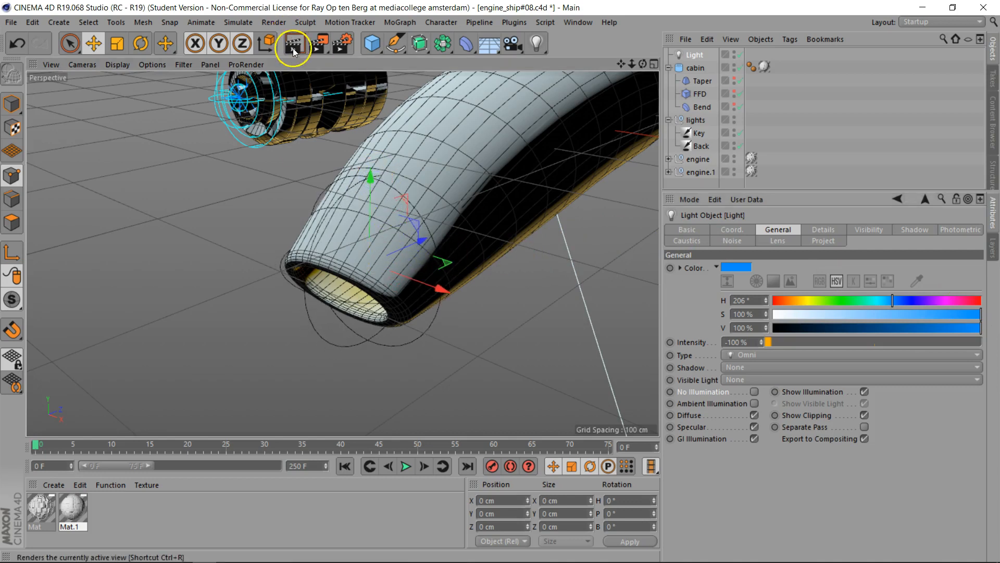
click(295, 45)
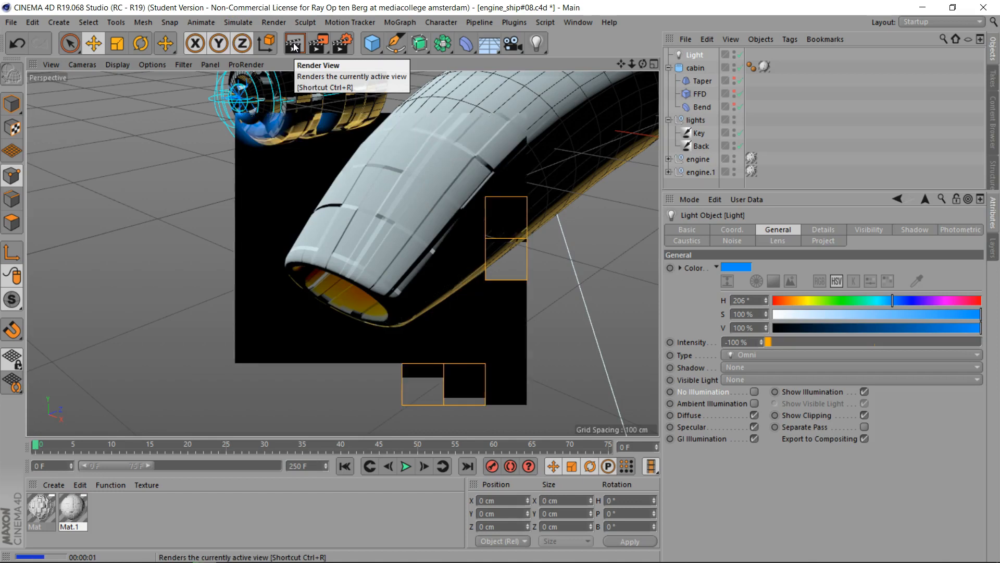
drag(642, 63, 500, 282)
click(292, 46)
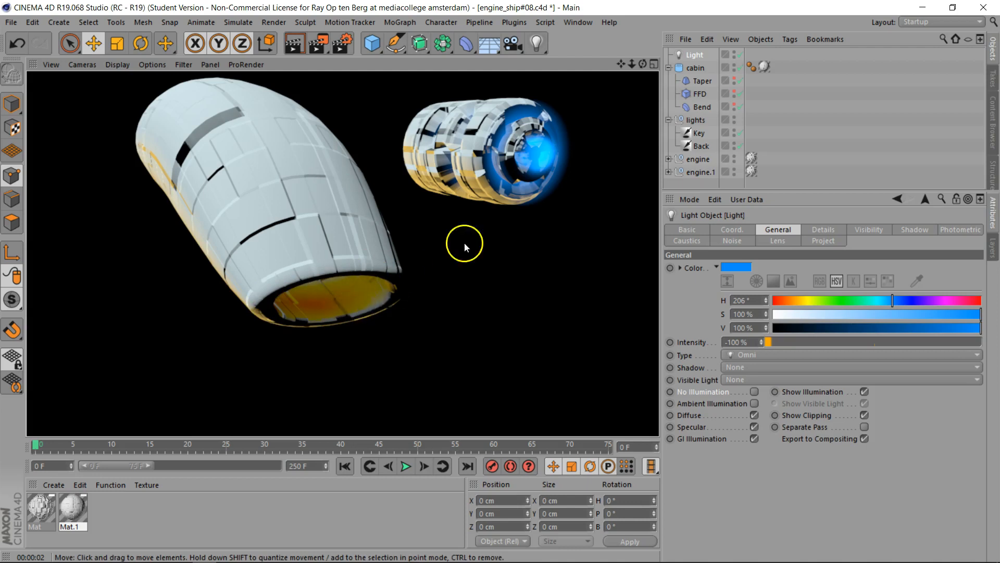
- Frame the whole ship, add a cube at the scene's centre and display its object properties with the Scale tool active
drag(643, 63, 579, 89)
drag(632, 64, 552, 67)
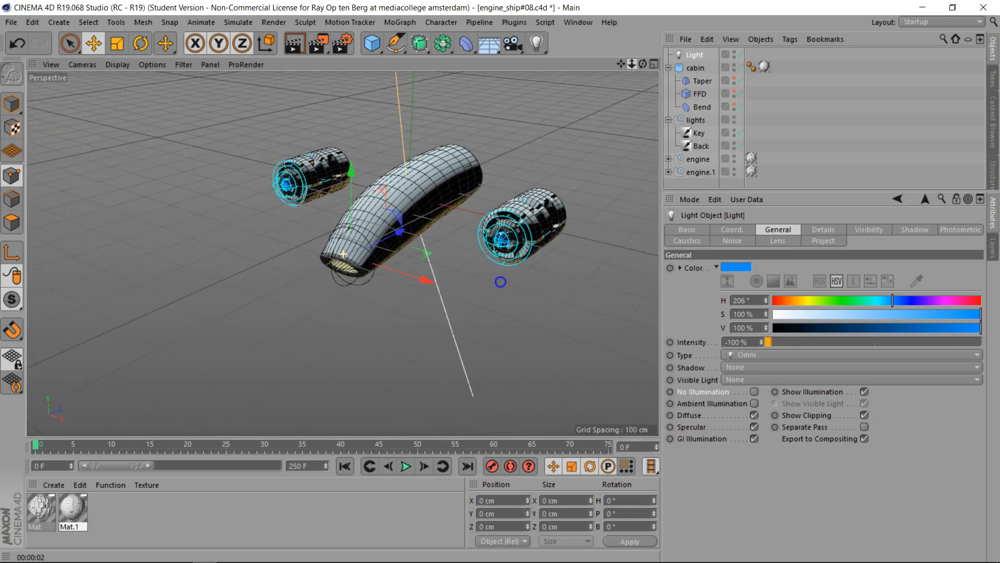
drag(621, 64, 641, 84)
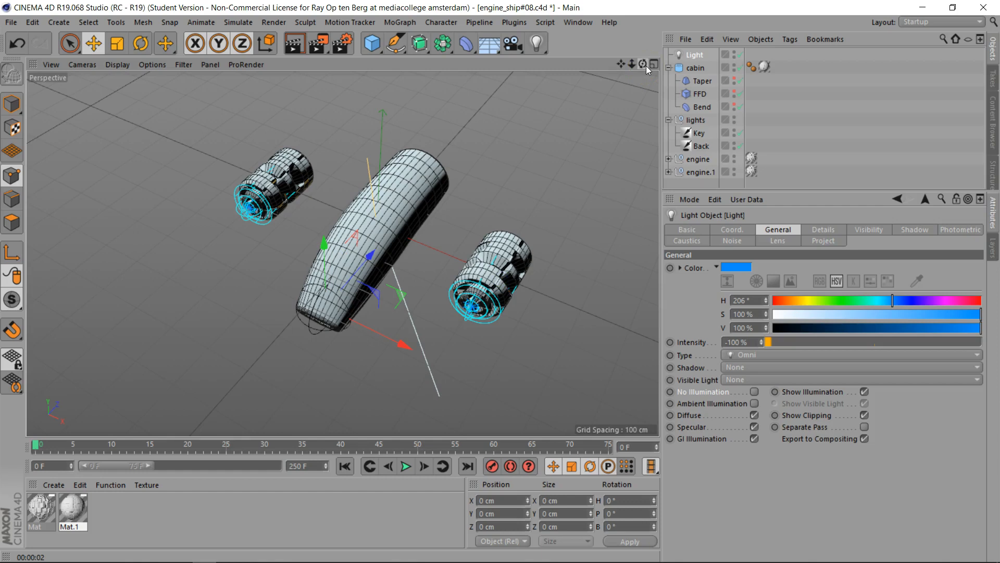
drag(646, 65, 627, 53)
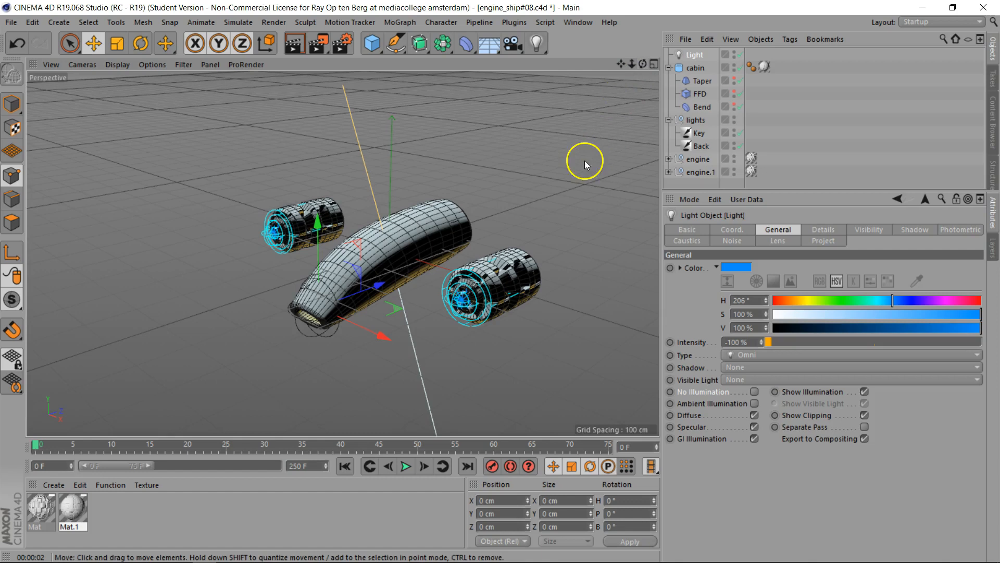
scroll(415, 276, up, 3)
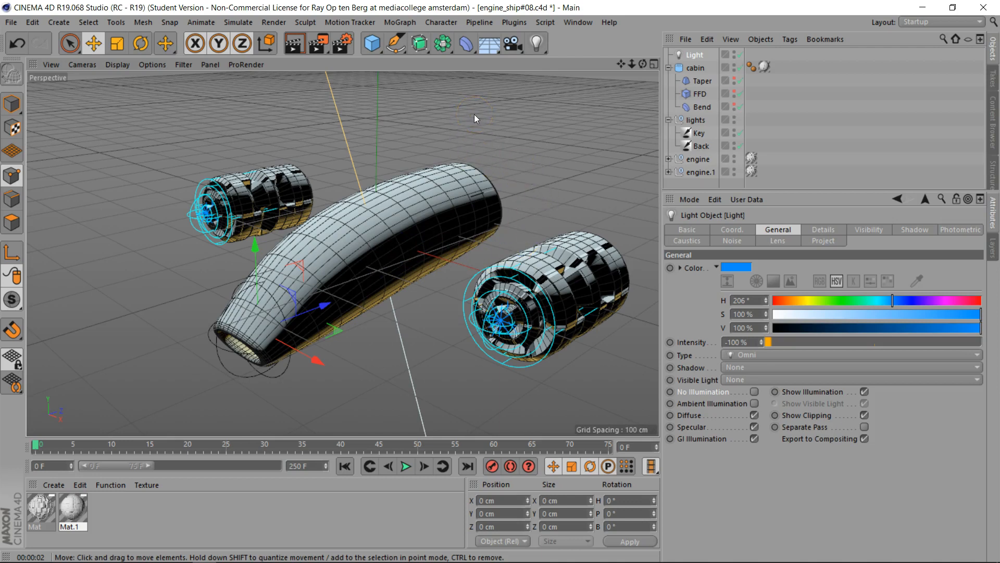
drag(642, 65, 500, 282)
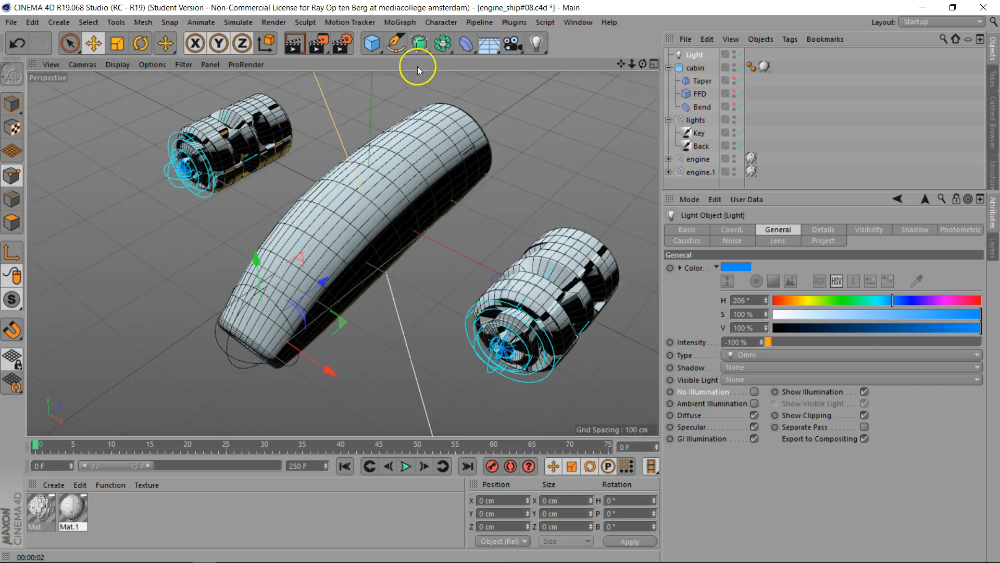
click(372, 43)
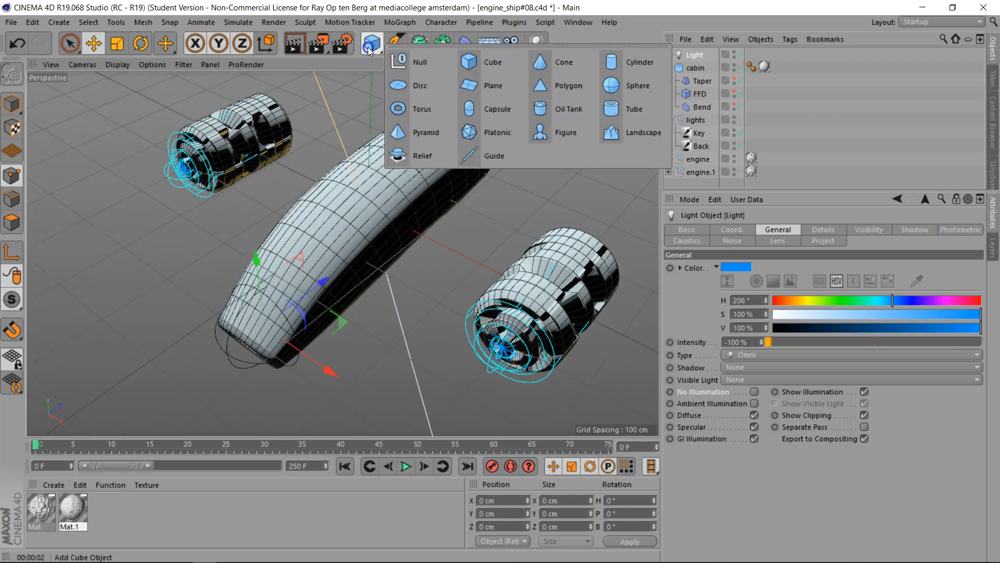
click(467, 64)
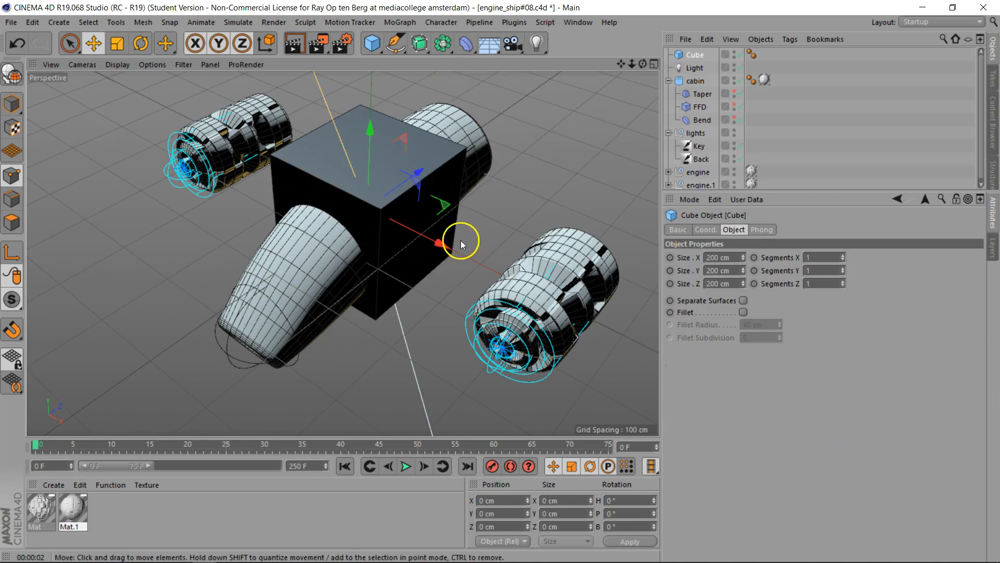
key(t)
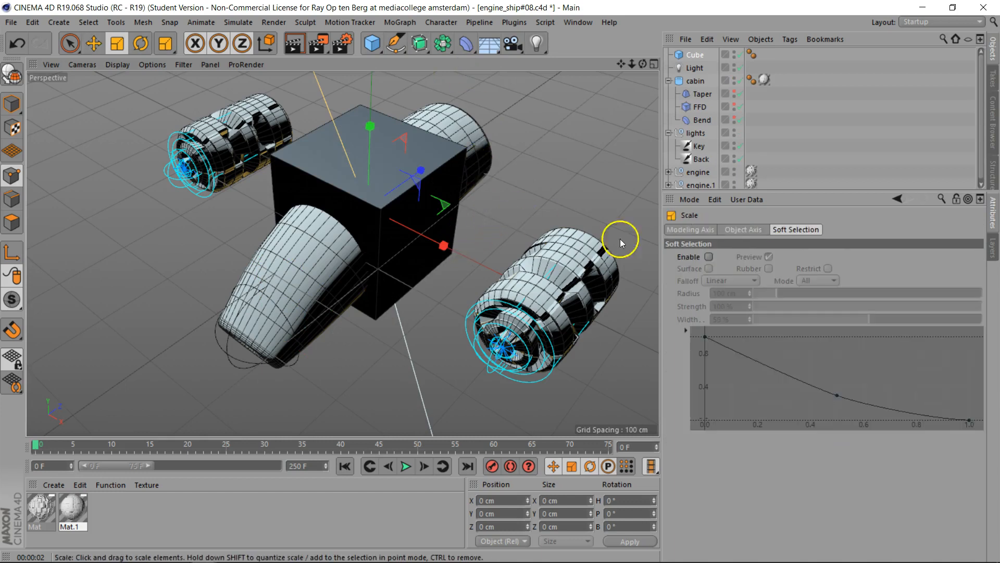
click(695, 55)
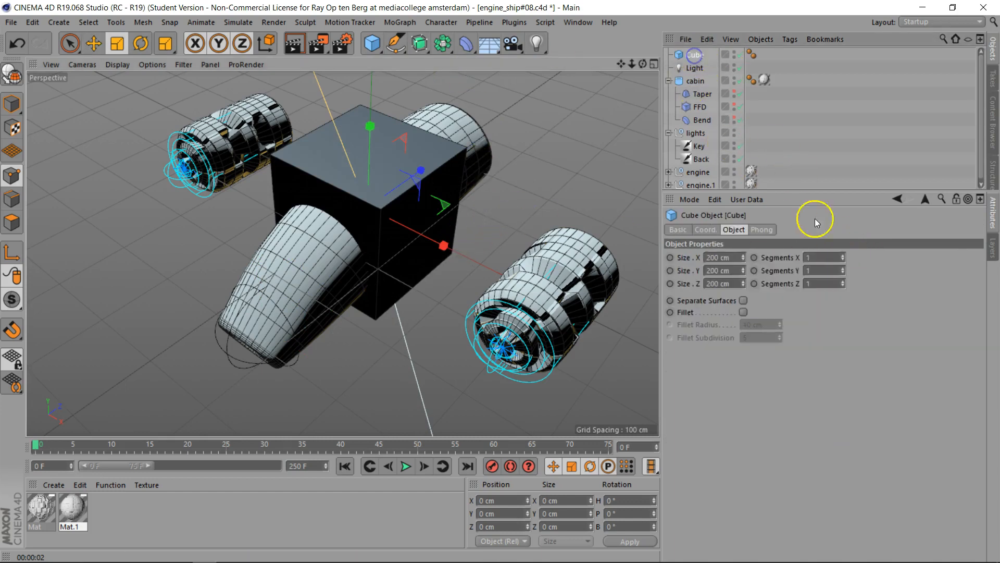
- Resize the cube to 59 cm in Y and 110 cm in Z and move it along X between the cabin and one engine
mouse_move(743, 271)
mouse_down()
mouse_move(743, 291)
mouse_move(744, 271)
mouse_up()
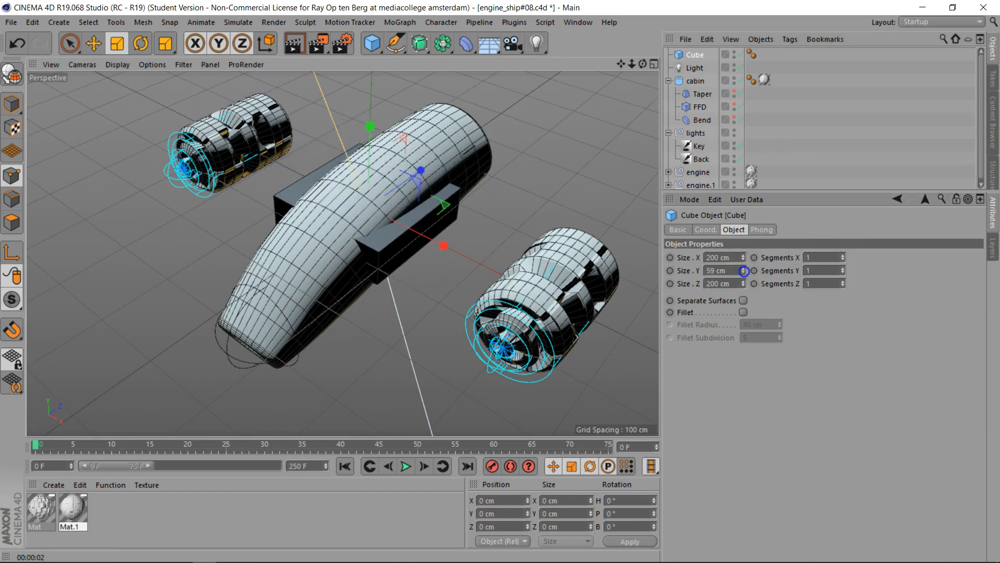
mouse_move(742, 285)
mouse_down()
mouse_move(726, 349)
mouse_move(742, 285)
mouse_up()
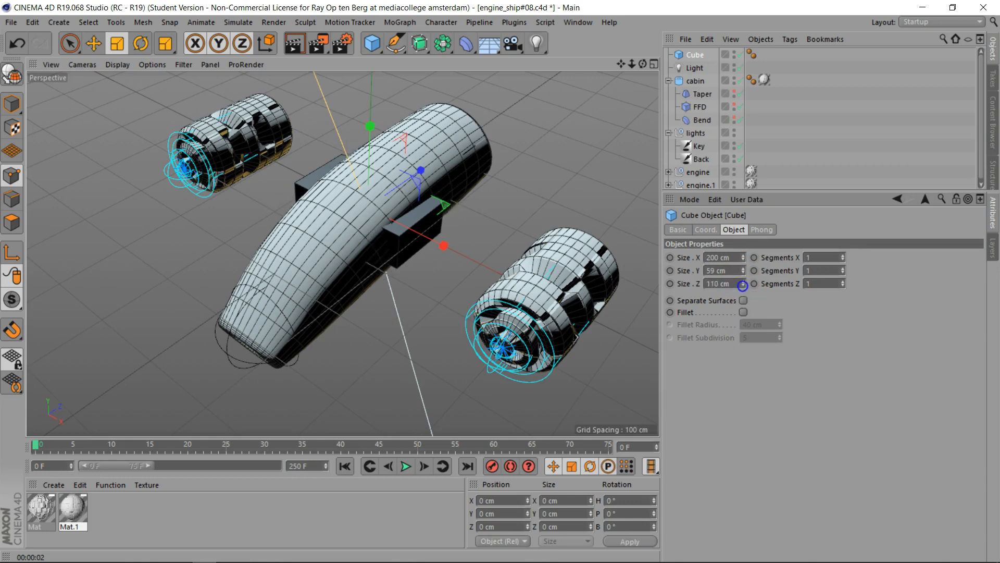
key(e)
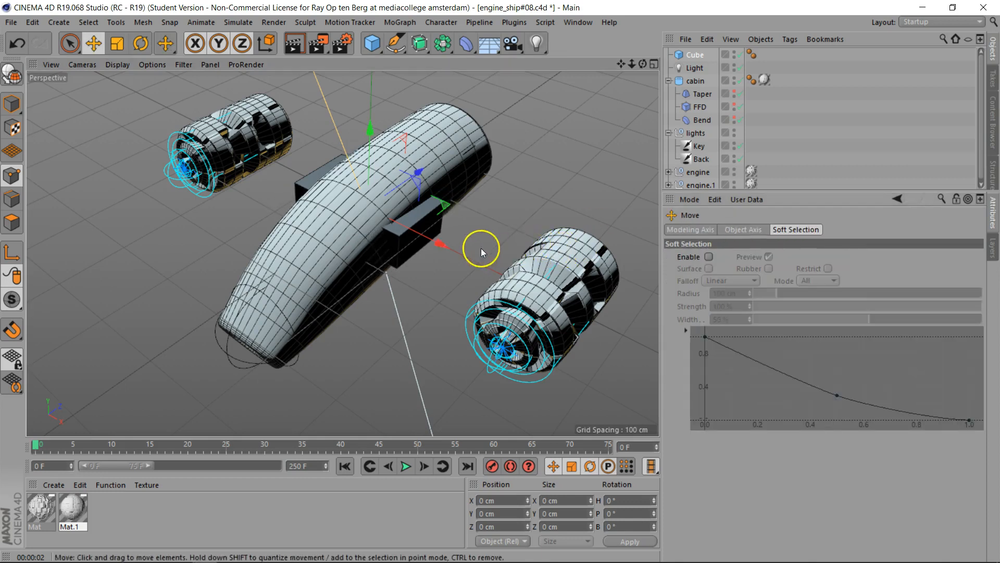
drag(442, 245, 549, 279)
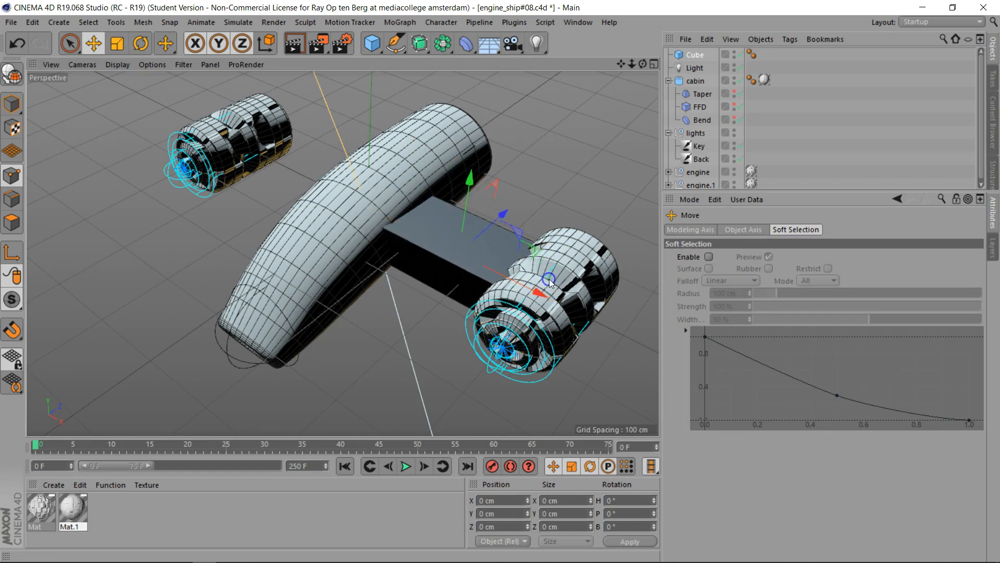
- Enable the fillet on the cube that connects the cabin to the engine
drag(640, 64, 607, 81)
click(697, 55)
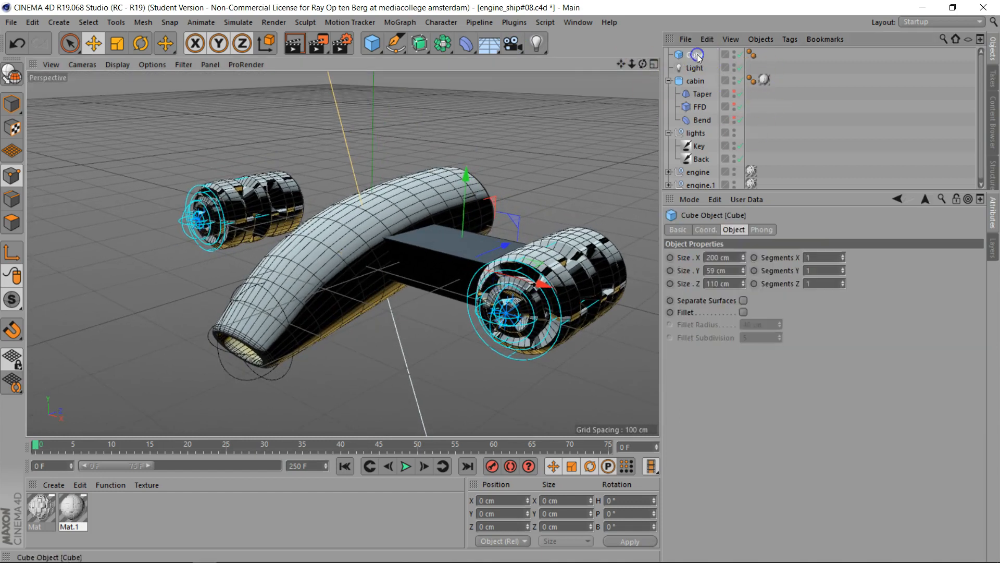
click(743, 312)
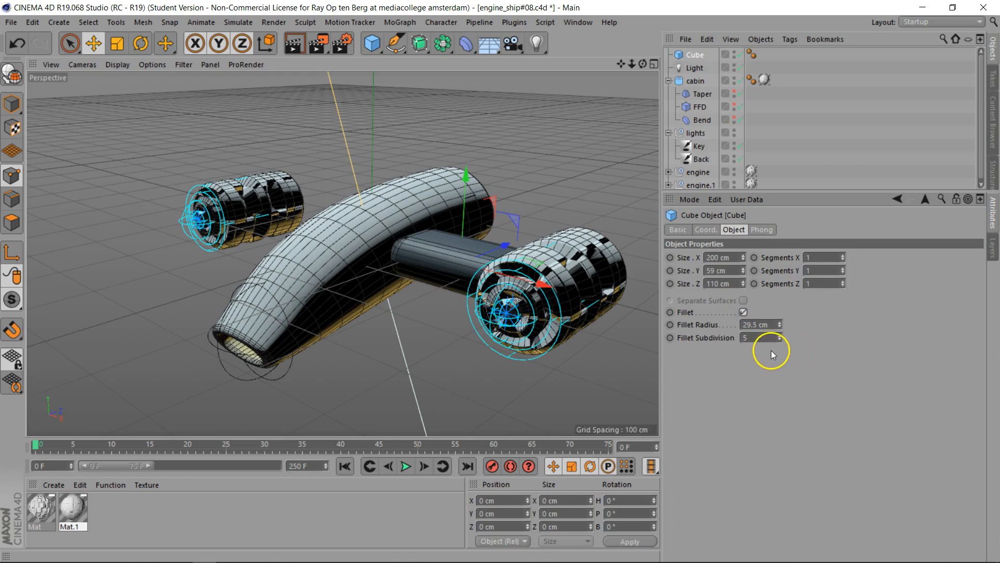
- Subdivide the cube into 20 segments on each of the X, Y and Z axes
double_click(823, 257)
click(827, 270)
drag(825, 257, 775, 288)
text(2020)
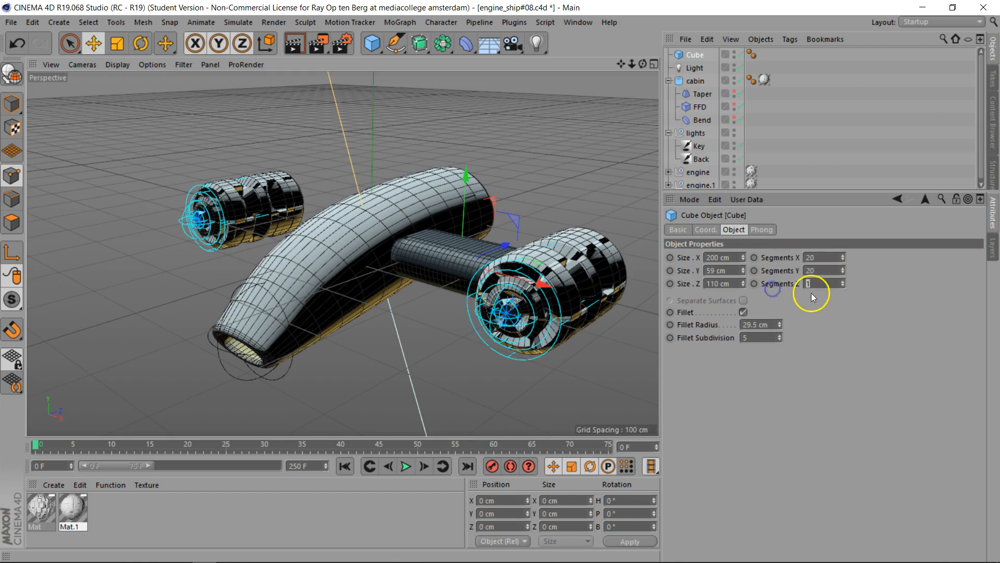
text(20)
click(855, 324)
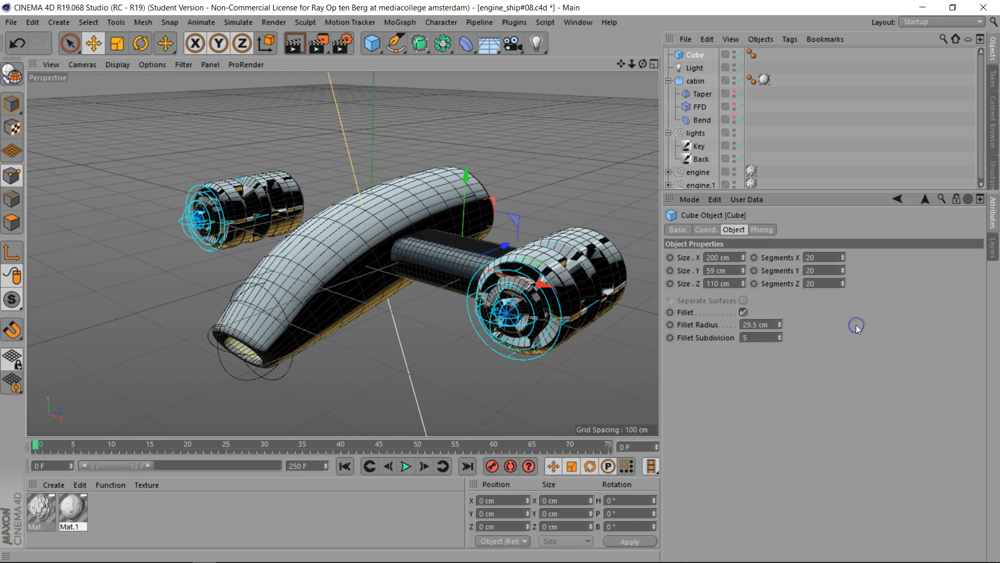
- Set the cube's size to 239 cm in X and 40 cm in Y, with a 20 cm fillet radius and 3 fillet subdivisions
drag(643, 64, 612, 89)
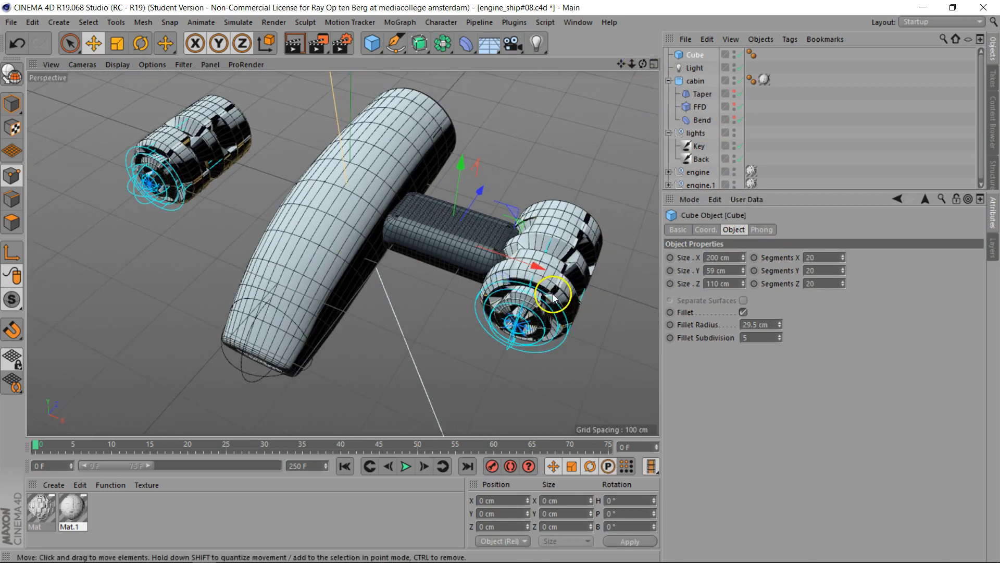
drag(742, 271, 742, 276)
drag(779, 324, 780, 342)
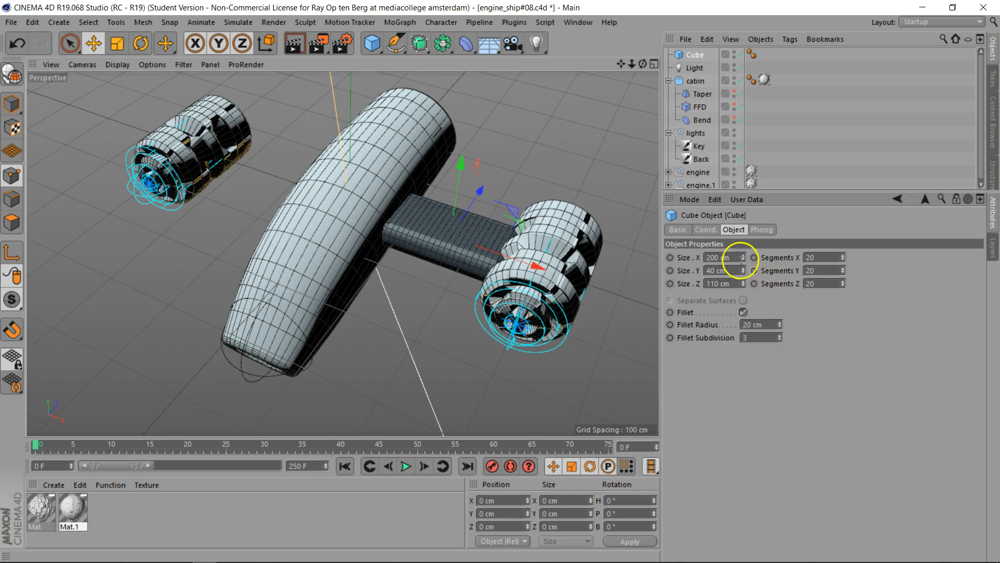
drag(743, 255, 744, 253)
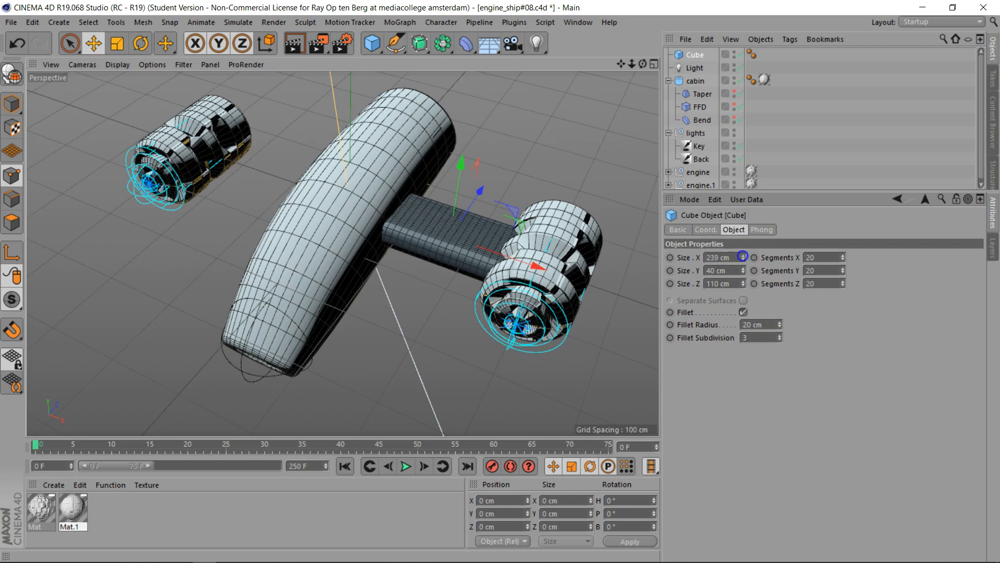
- Add an FFD deformer as a child of the cube and fit its cage to the parent
drag(643, 64, 620, 64)
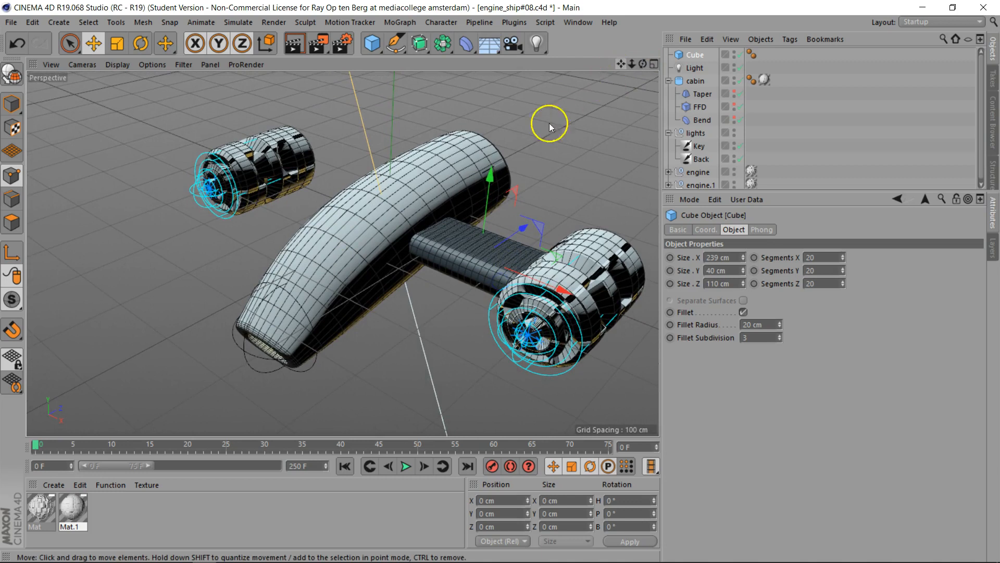
click(466, 45)
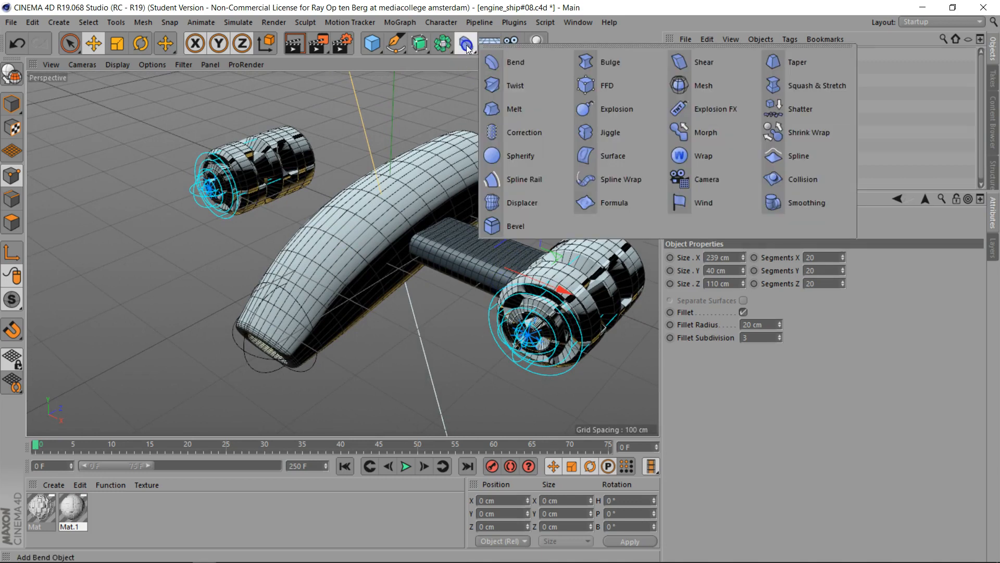
click(587, 86)
drag(696, 50, 697, 67)
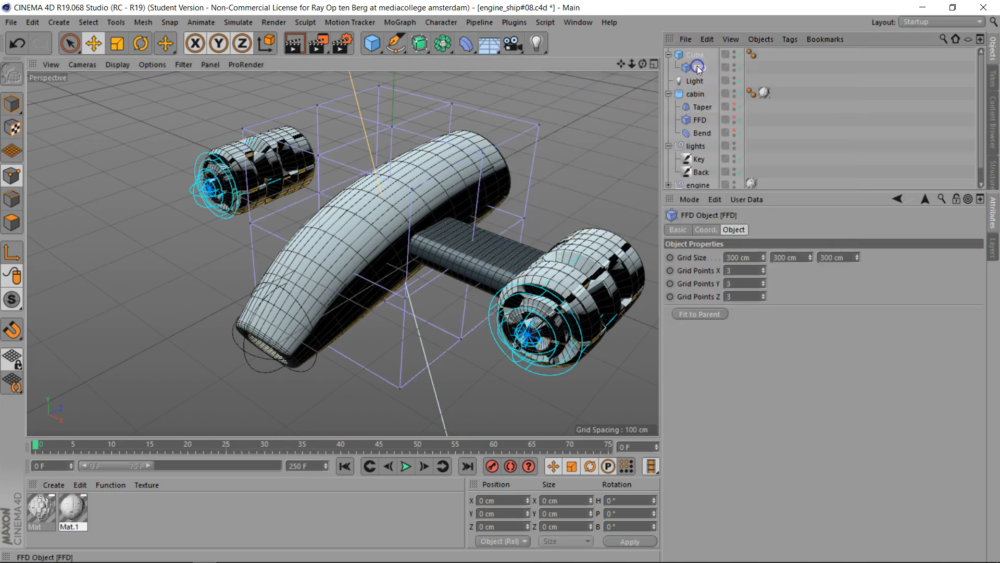
click(700, 313)
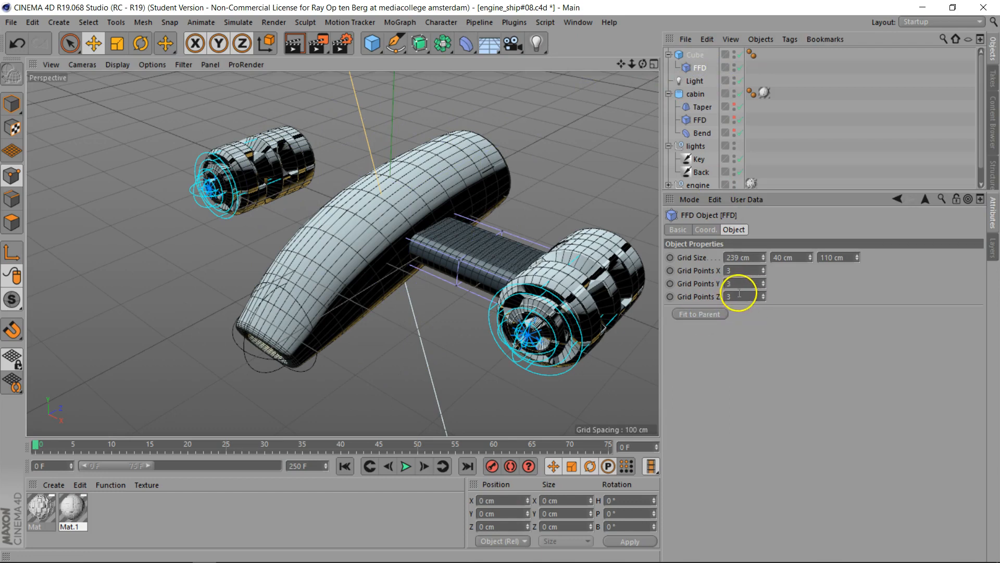
- Set the FFD's X grid points to 5 and its grid size to 241 × 42 × 112 cm
click(764, 268)
click(763, 268)
click(764, 255)
click(810, 255)
click(810, 255)
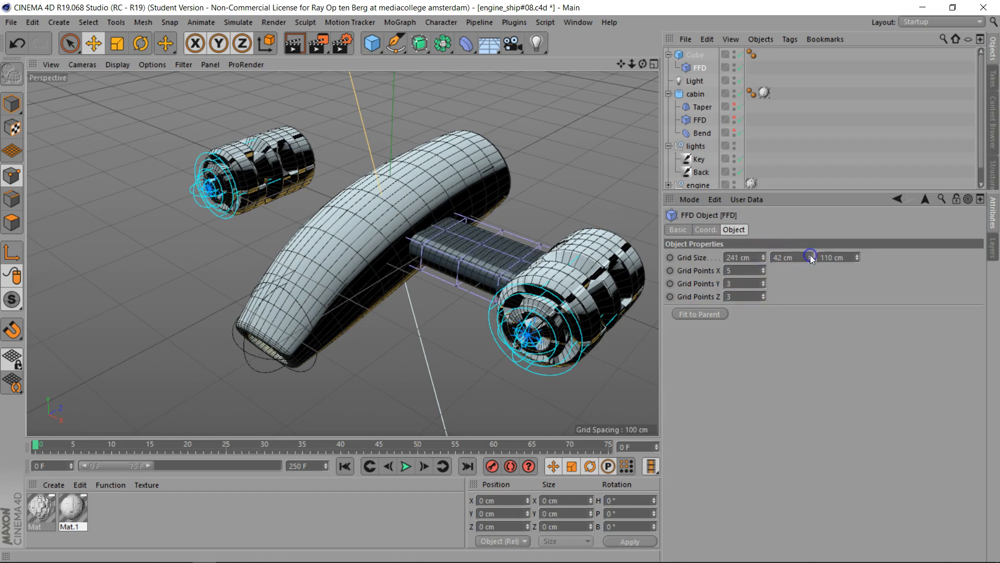
click(857, 255)
click(857, 255)
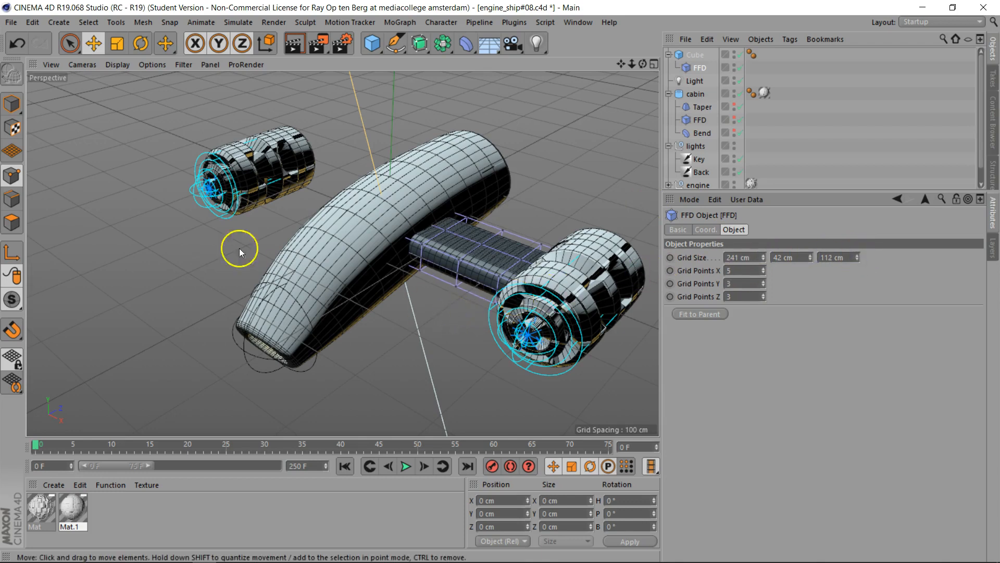
- In the front view, select the FFD cage's middle column of points with Rectangle Selection
click(93, 43)
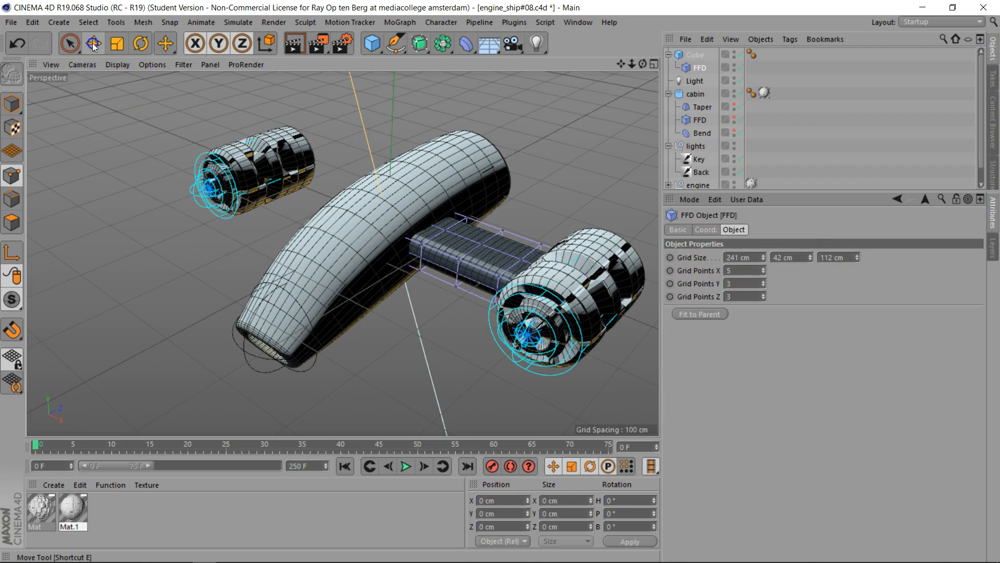
drag(71, 44, 103, 78)
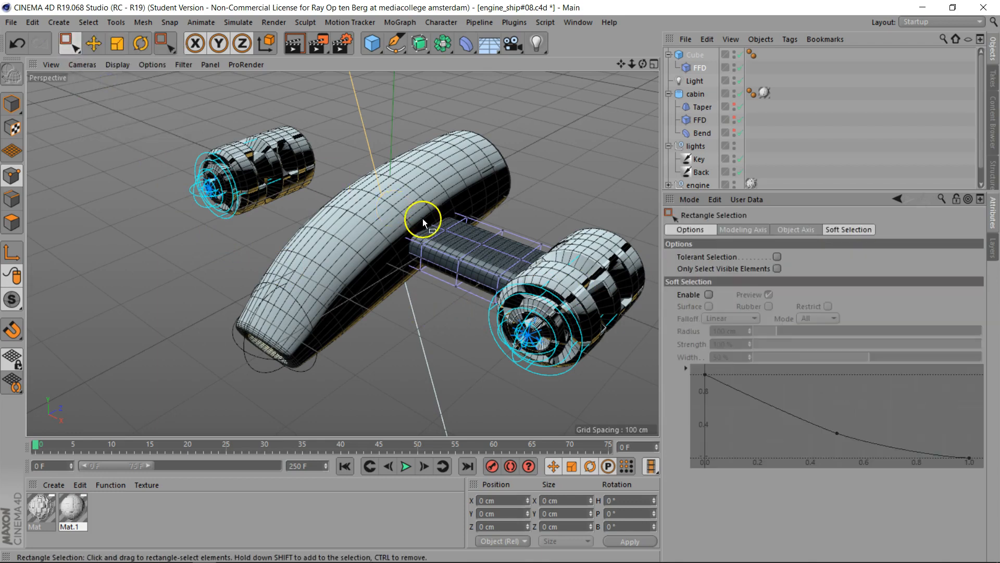
key(F4)
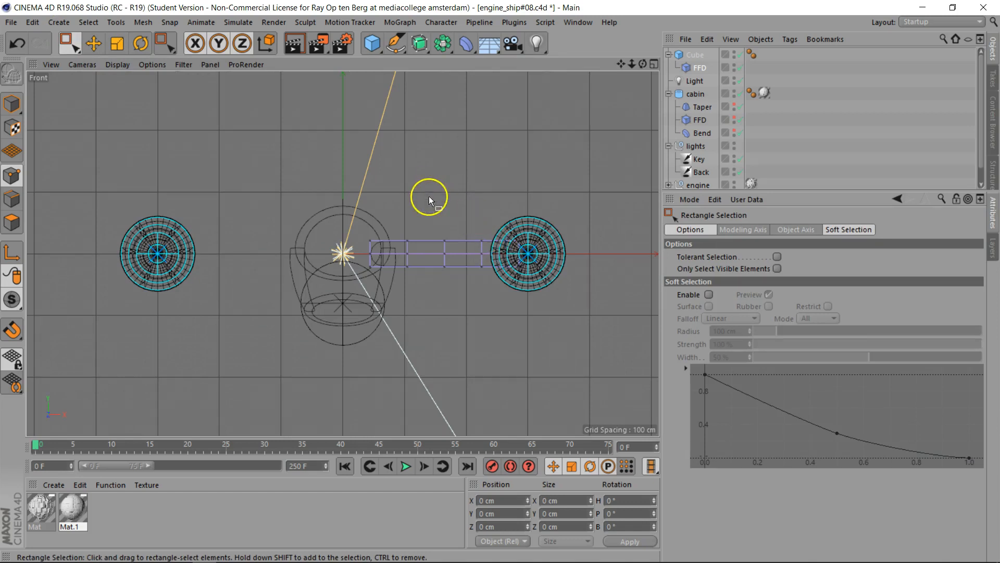
drag(428, 200, 461, 310)
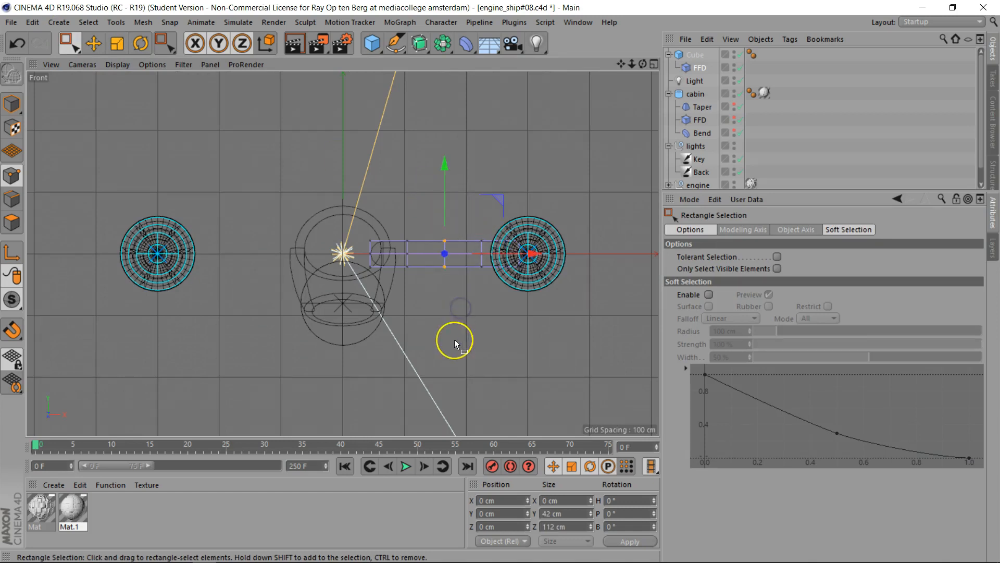
- Bend the wing backwards by moving the selected cage points to about -56 cm in X and 161 cm in Z
key(F1)
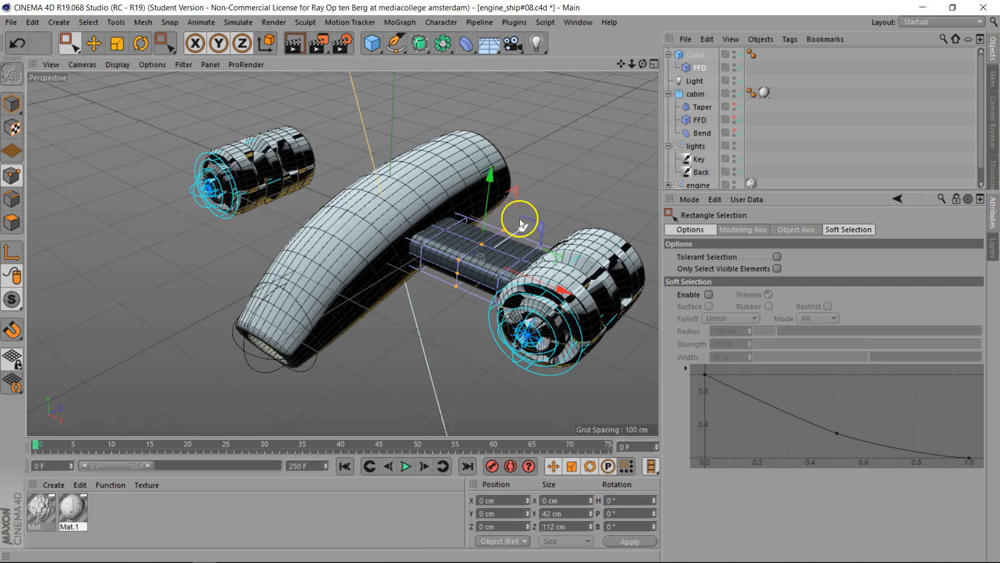
drag(522, 227, 575, 200)
mouse_move(640, 70)
mouse_down()
mouse_move(584, 128)
mouse_move(640, 77)
mouse_up()
drag(637, 283, 615, 248)
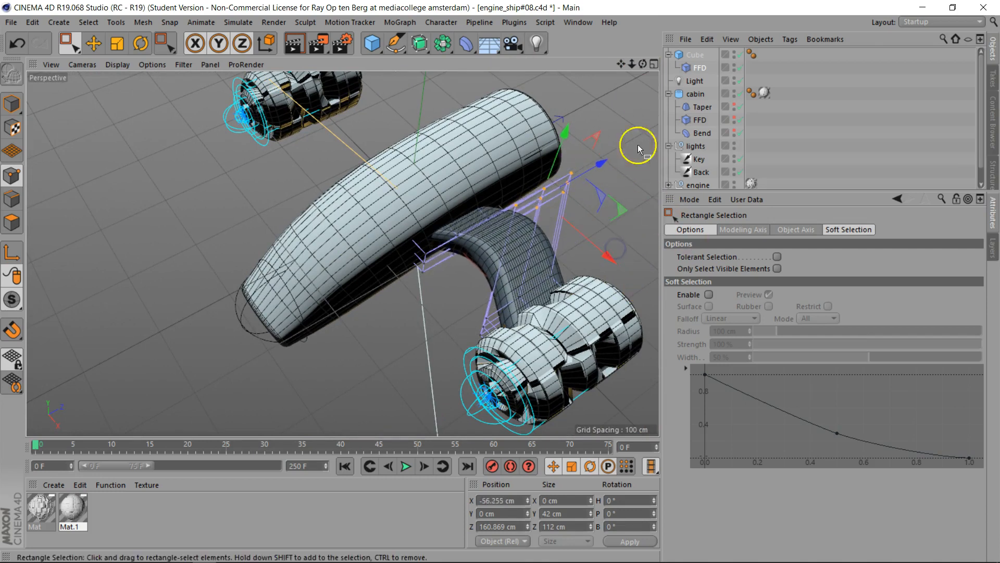
mouse_move(644, 65)
mouse_down()
mouse_move(628, 70)
mouse_move(646, 47)
mouse_move(639, 62)
mouse_move(626, 57)
mouse_move(650, 67)
mouse_up()
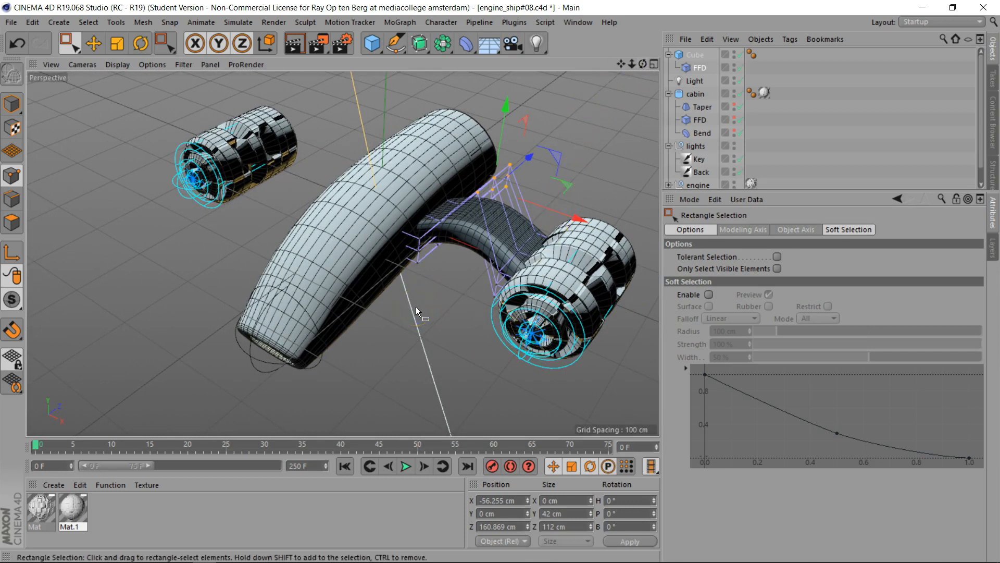
- In the top view, select all of the FFD cage's front-edge points, including the front point of the displaced middle column
key(F3)
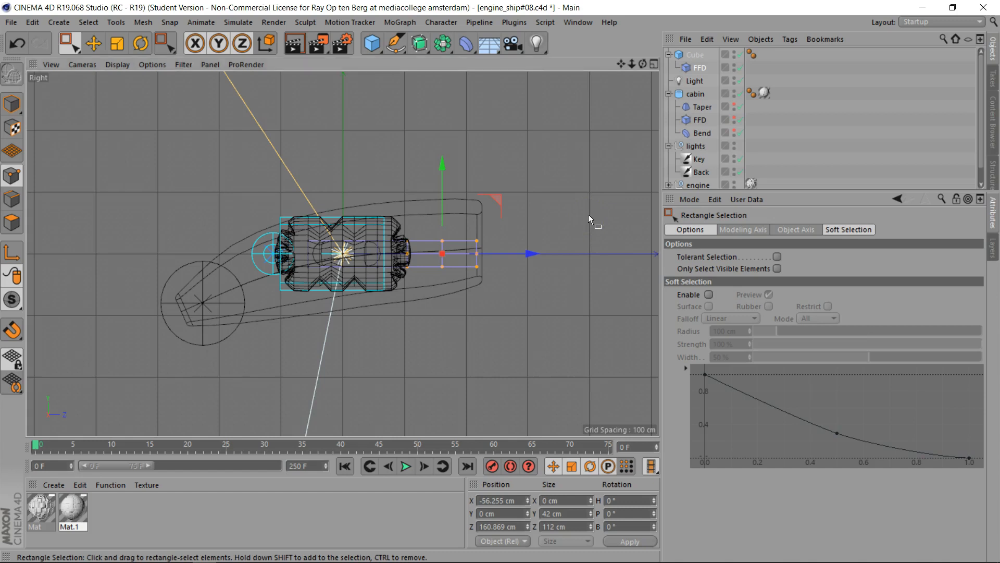
key(F2)
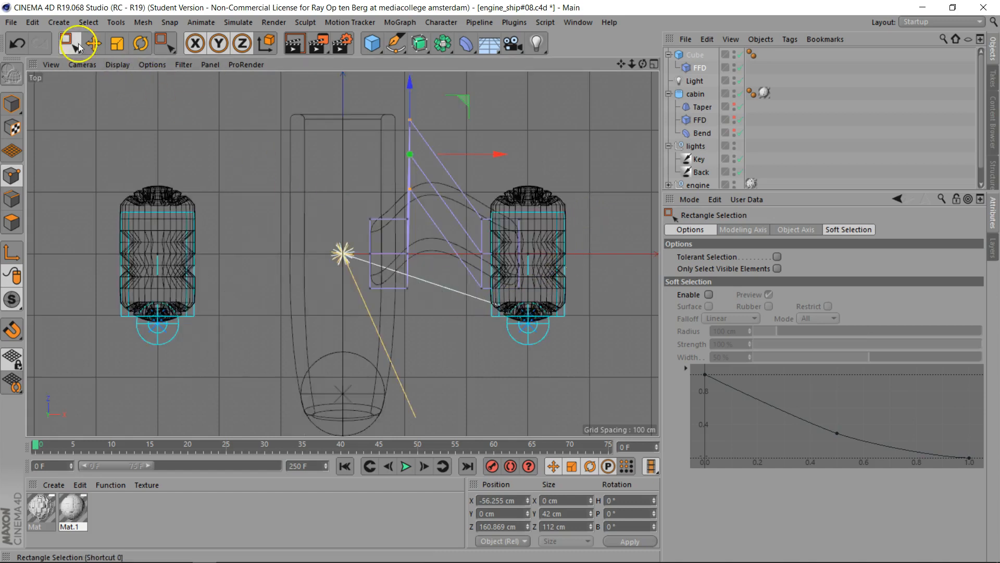
drag(360, 275, 625, 346)
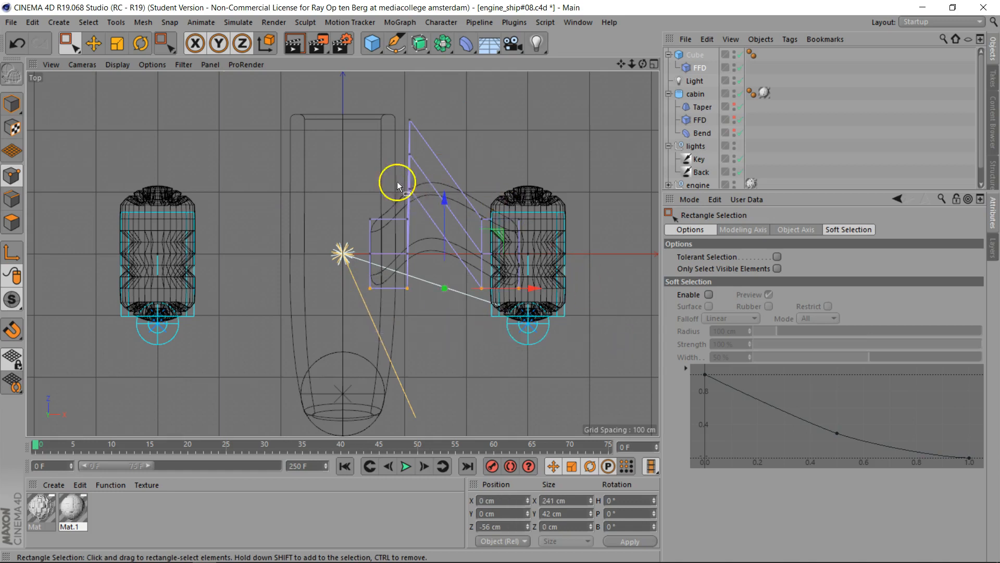
drag(427, 200, 427, 204)
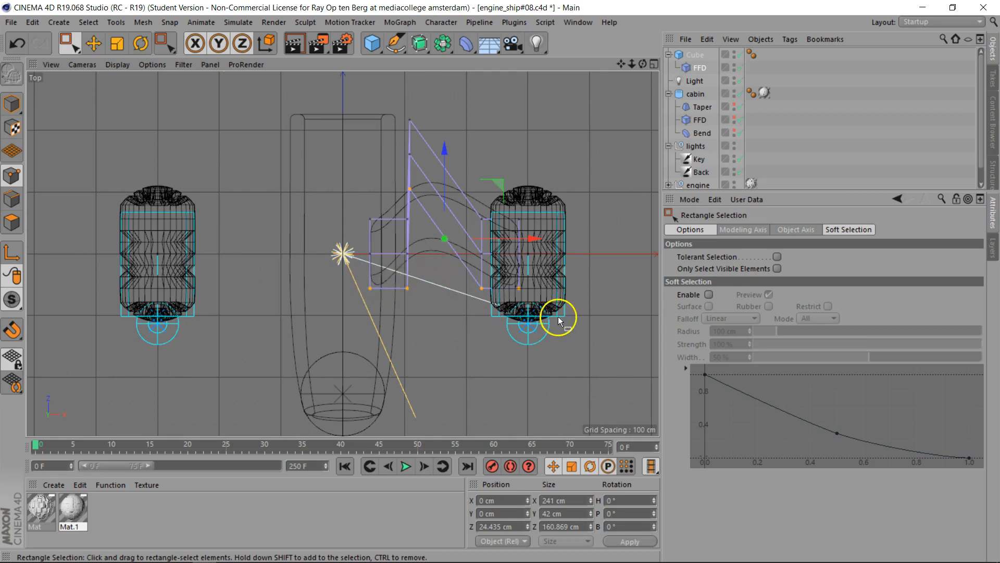
- In the perspective view, flatten the wing's front edge by scaling the selected points in Y to about 10.6 cm
key(F1)
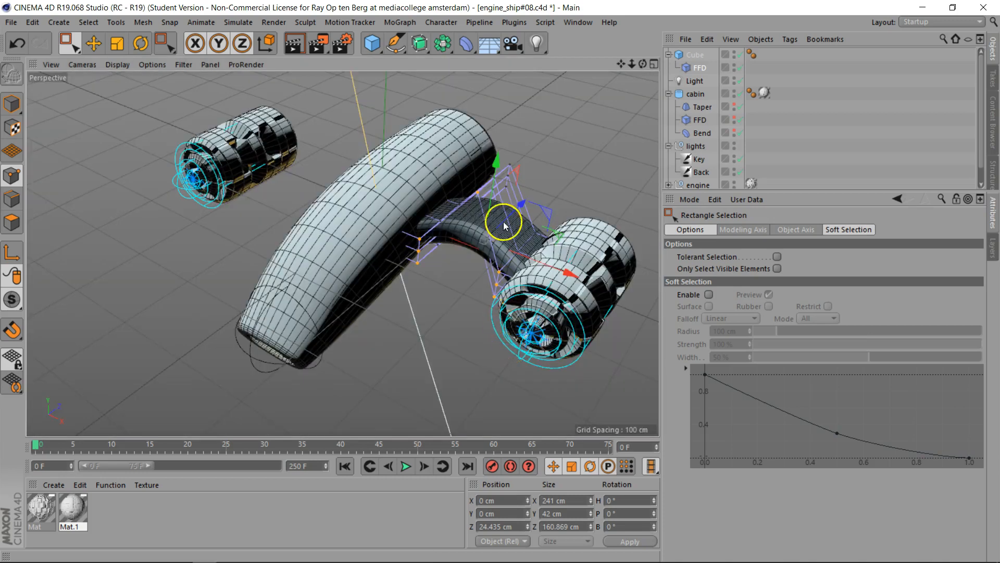
key(t)
drag(510, 157, 490, 225)
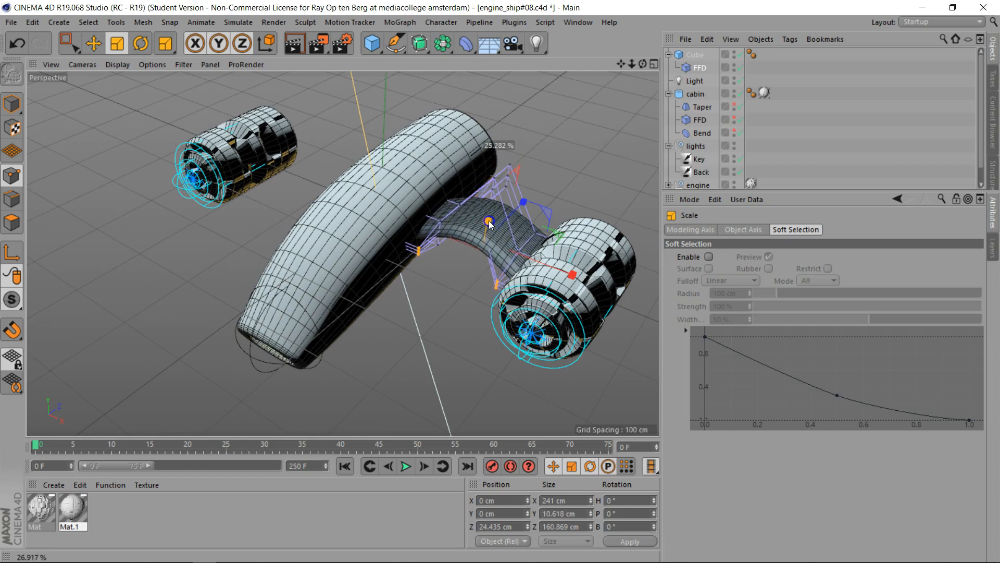
drag(643, 64, 500, 282)
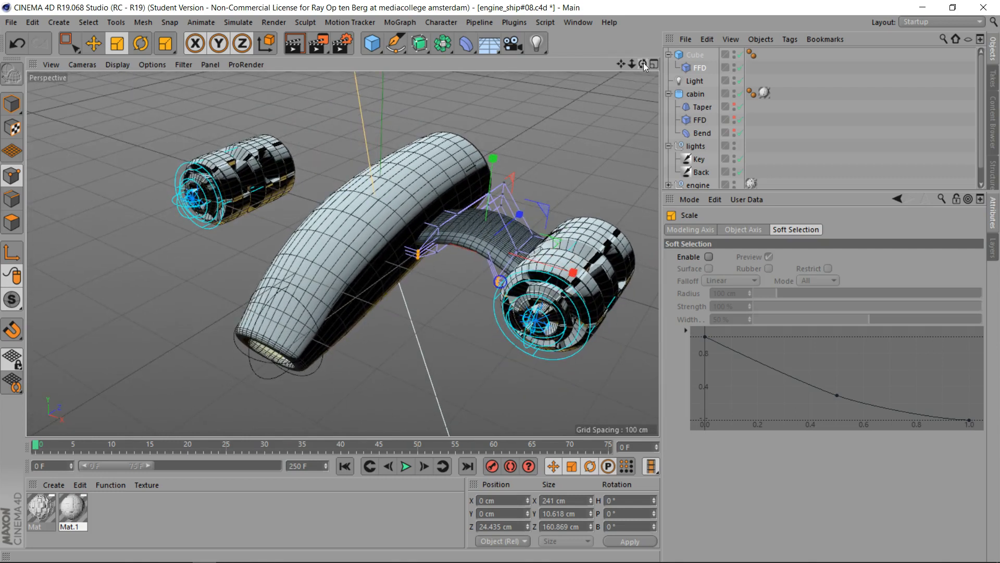
- Apply the Mat.1 material to the cube and render the wing from the full ship view and close up
drag(622, 66, 583, 73)
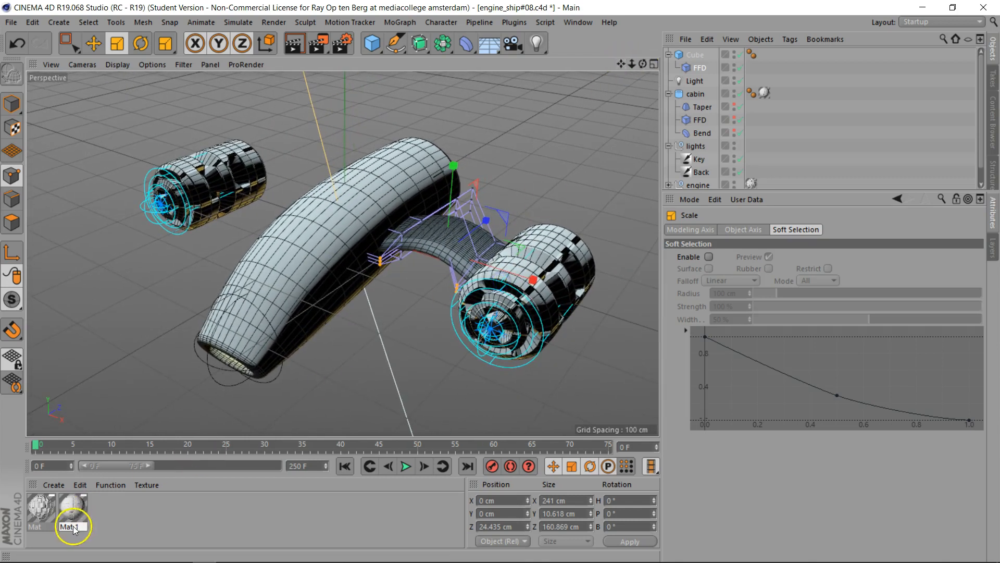
drag(71, 511, 699, 55)
click(294, 45)
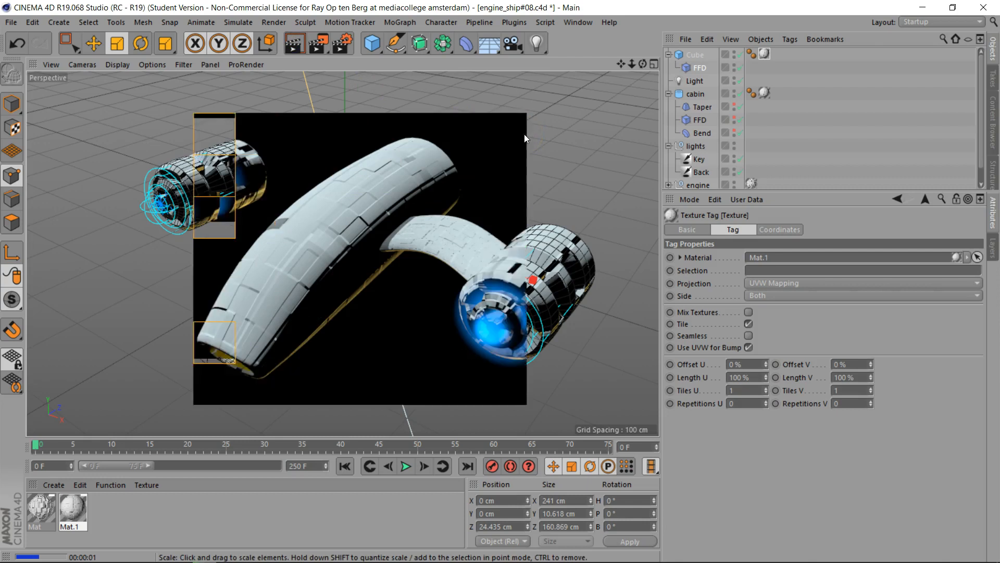
alt+right_drag(451, 245, 517, 207)
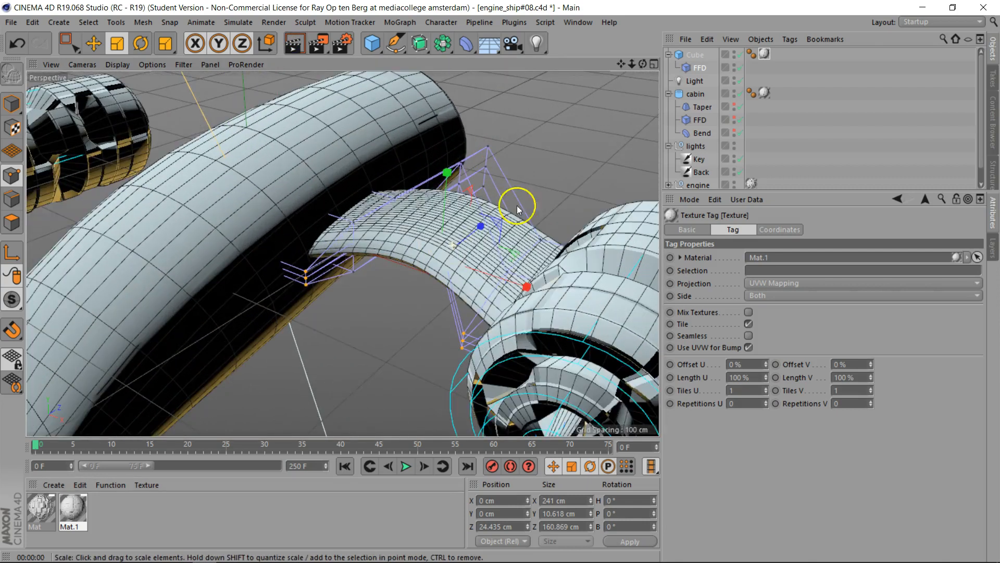
click(295, 46)
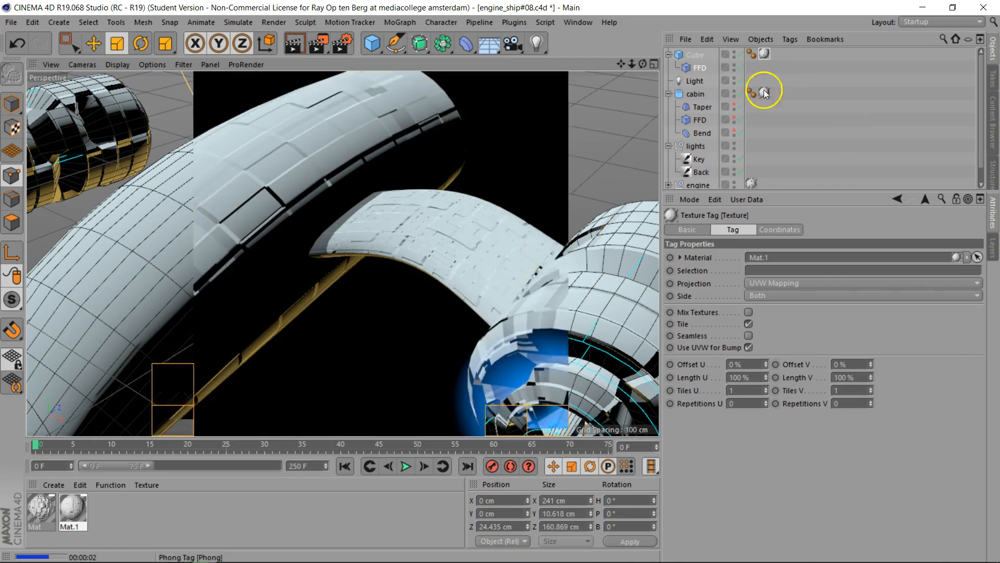
- Set the wing's Mat.1 texture tiling to 0.4 in both U and V, and render the wing close up from different angles
drag(644, 65, 724, 61)
click(293, 48)
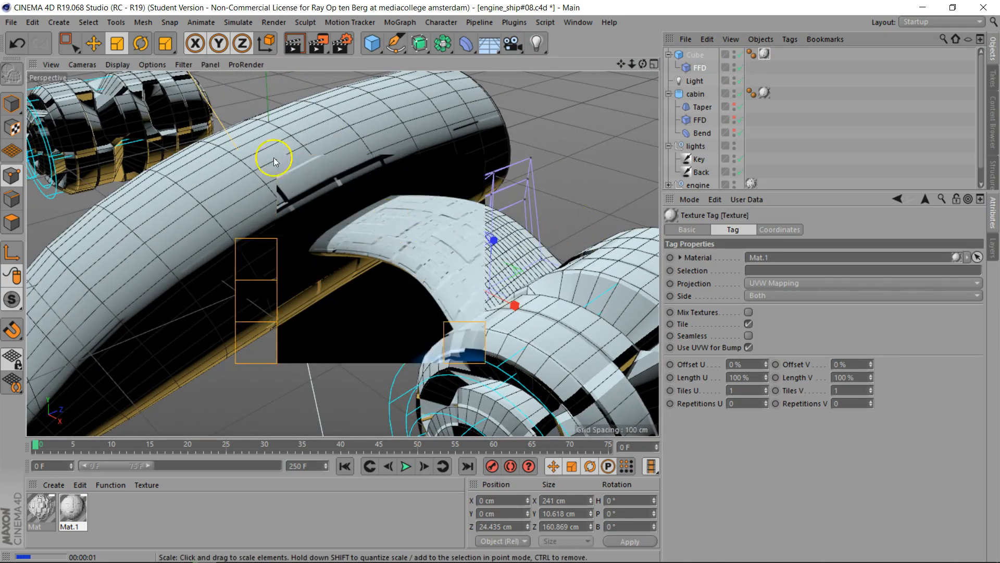
click(764, 53)
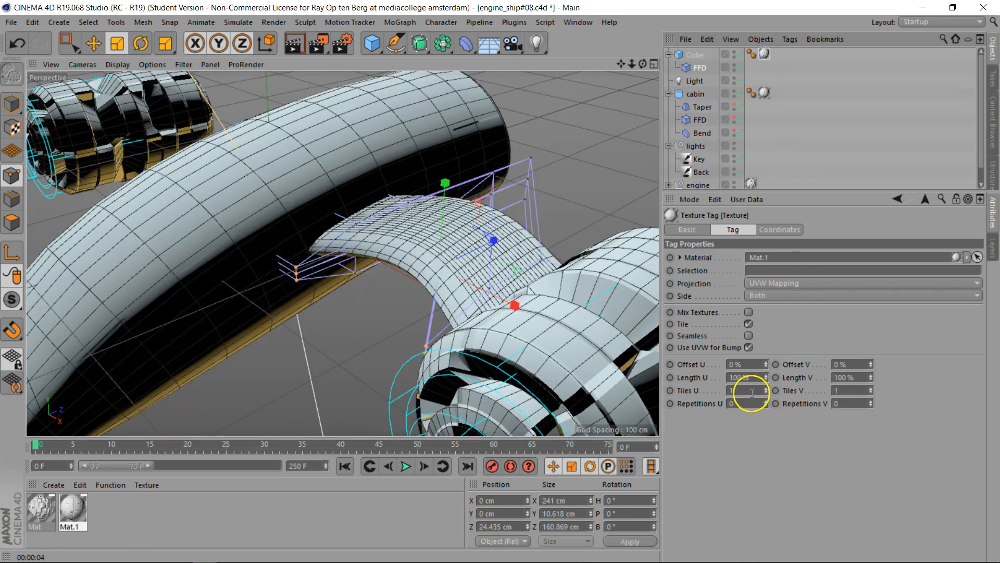
double_click(751, 392)
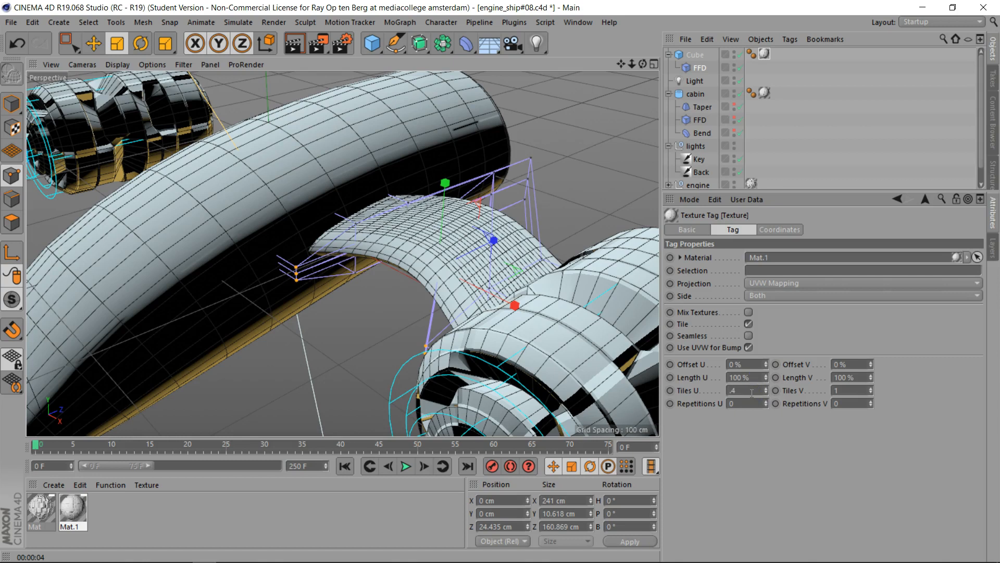
click(845, 389)
click(295, 43)
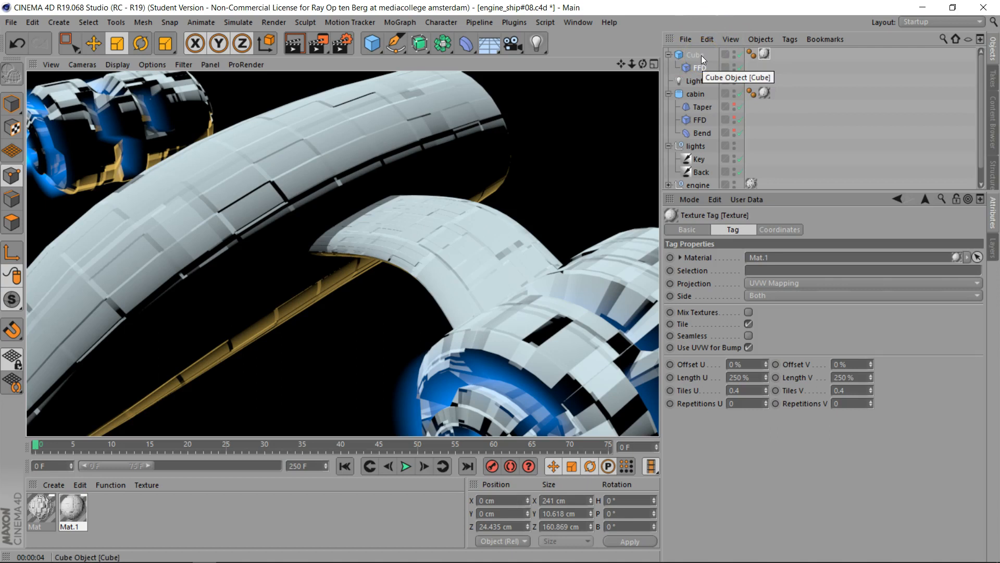
drag(644, 64, 484, 284)
click(293, 44)
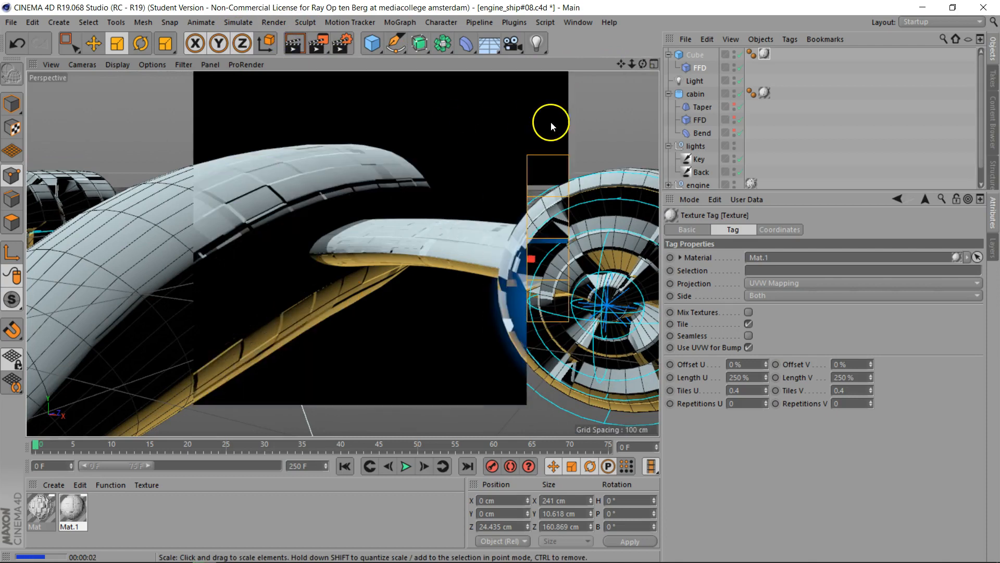
- Add a Symmetry object with the ZY mirror plane and nest the wing cube under it to mirror the wing across the cabin
drag(633, 65, 500, 281)
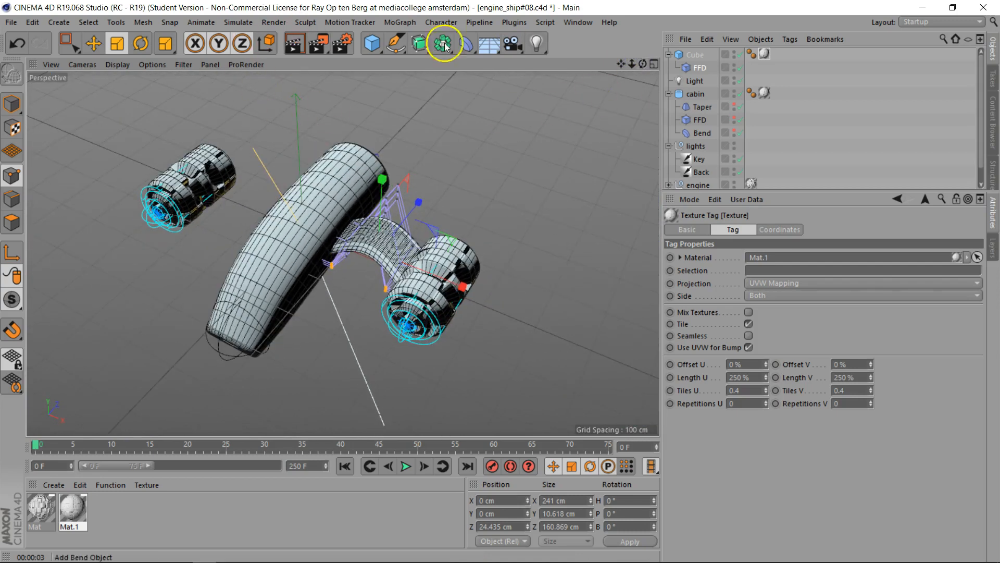
drag(442, 47, 569, 108)
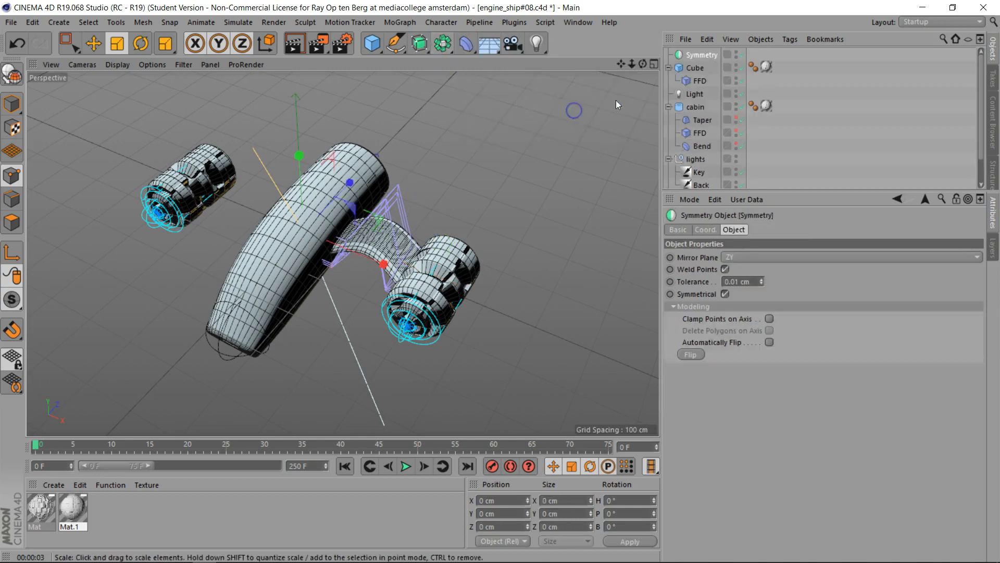
drag(697, 52, 703, 55)
click(695, 68)
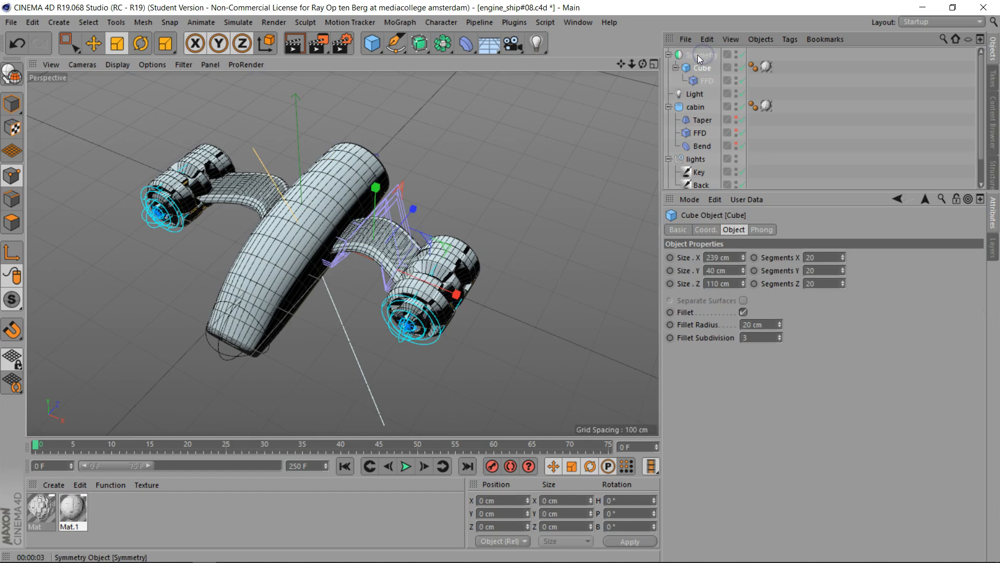
- Render the whole ship with both wings from a lower viewing angle
drag(642, 64, 500, 281)
drag(621, 64, 486, 290)
click(294, 47)
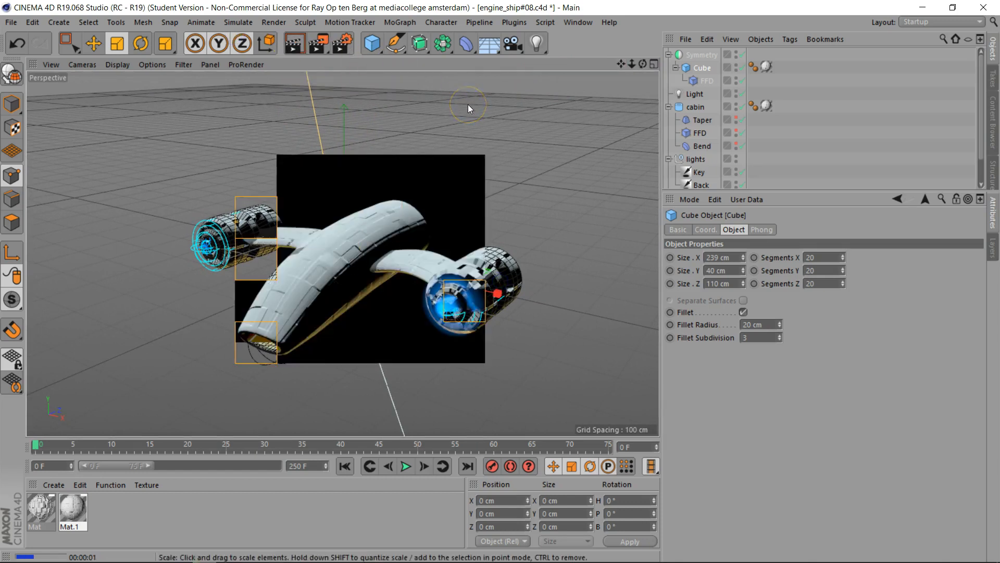